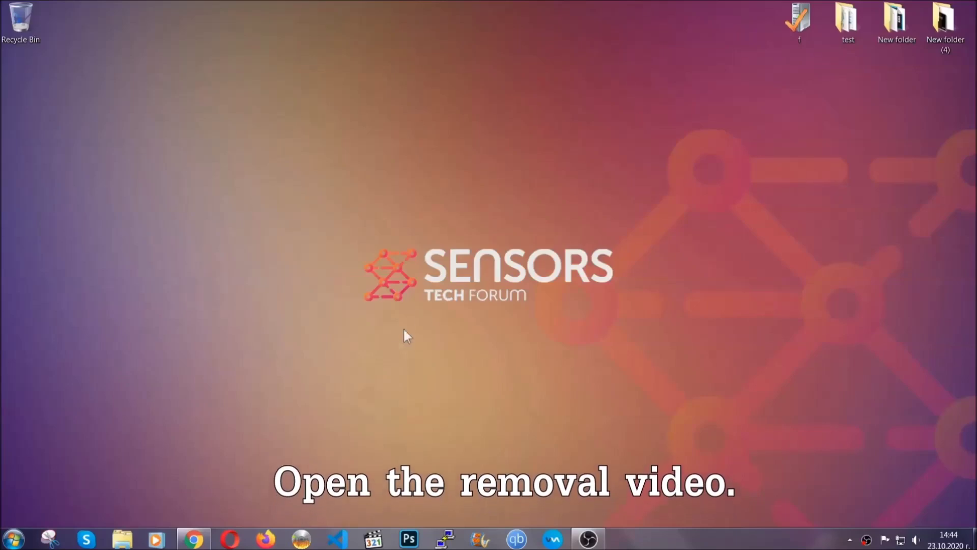
# Step: Bring up Chrome showing the YouTube video 'How to Remove a Ransomware Virus (Windows)'
pyautogui.click(193, 540)
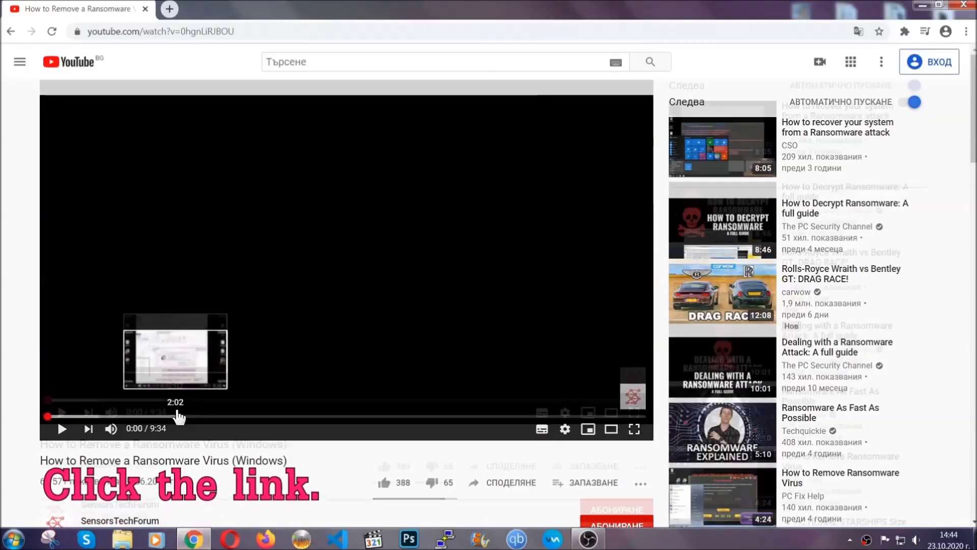
# Step: Follow the SensorsTechForum link in the video description and launch the downloaded SpyHunter-Installer.exe
pyautogui.scroll(-4, 178, 416)
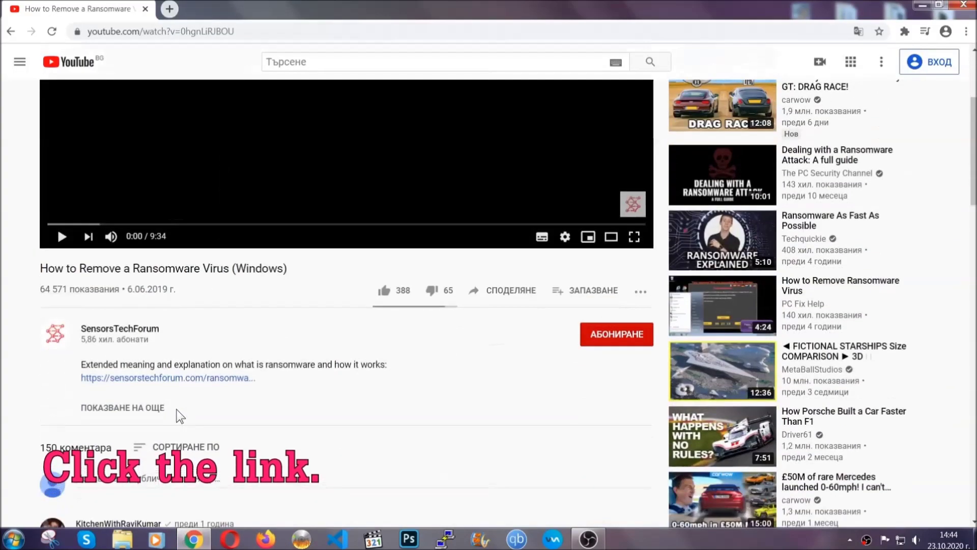
pyautogui.click(195, 381)
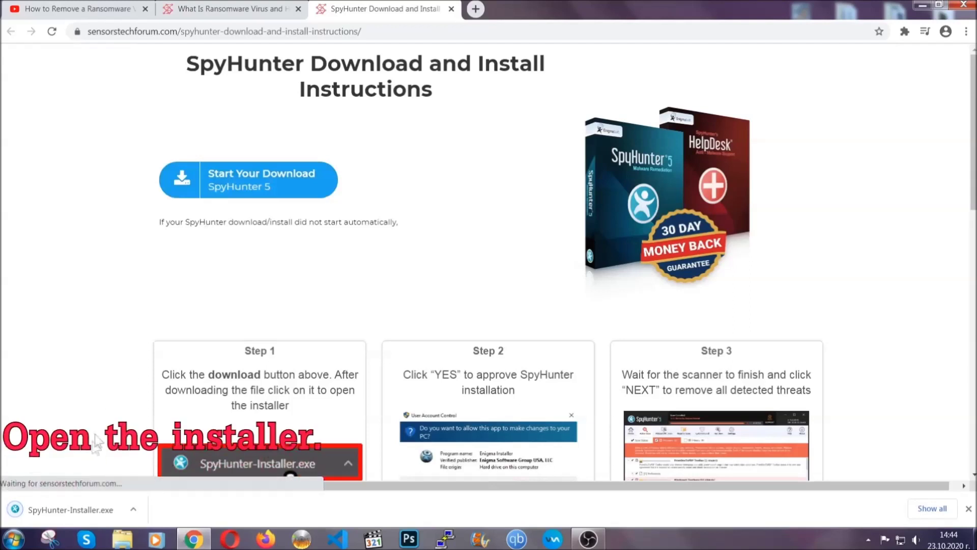
pyautogui.click(70, 508)
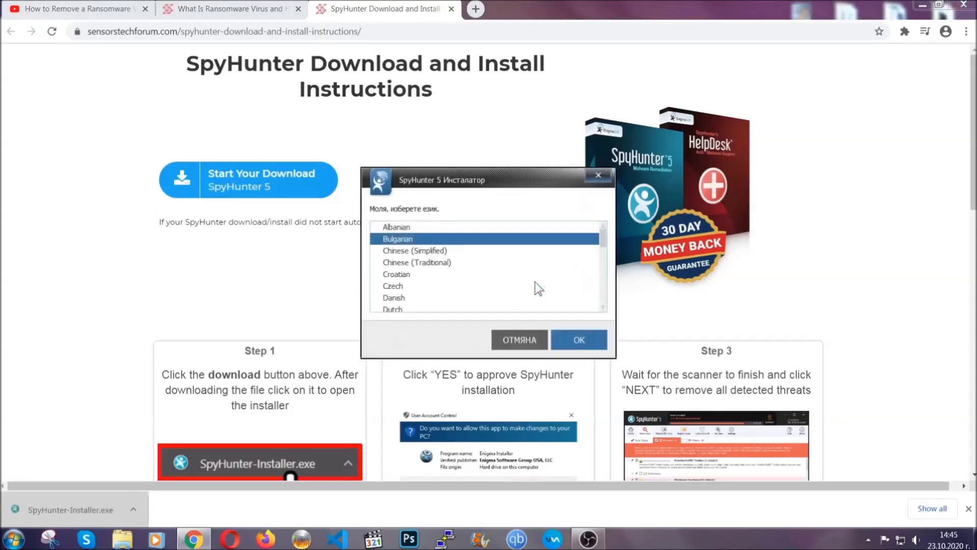
# Step: Install SpyHunter 5 in English with the EULA accepted, then close the finished installer
pyautogui.scroll(-2, 511, 285)
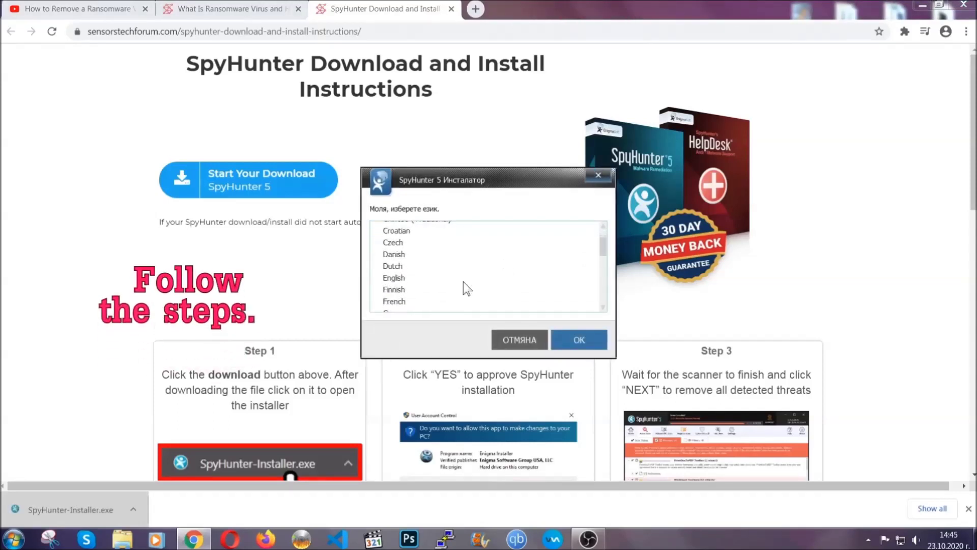
pyautogui.click(461, 278)
pyautogui.click(573, 339)
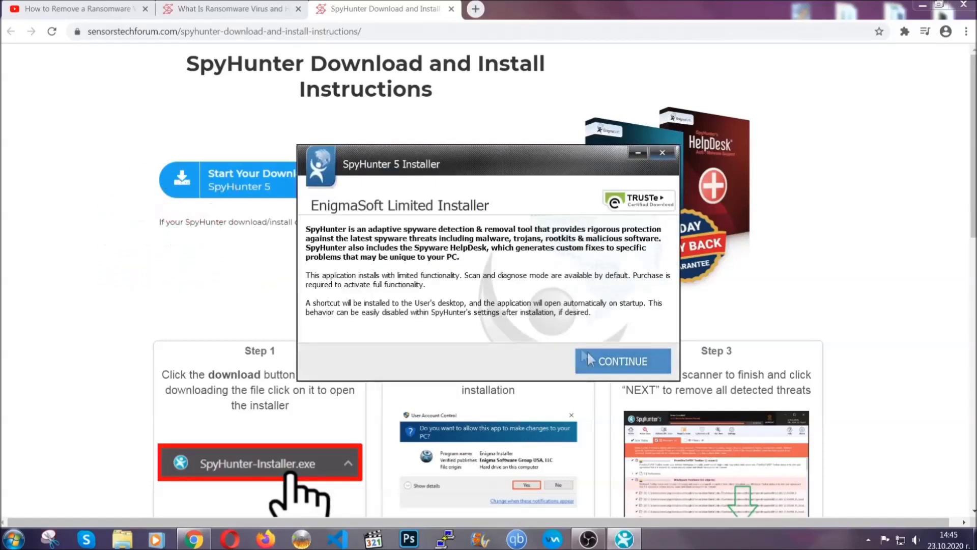
pyautogui.click(589, 352)
pyautogui.click(560, 330)
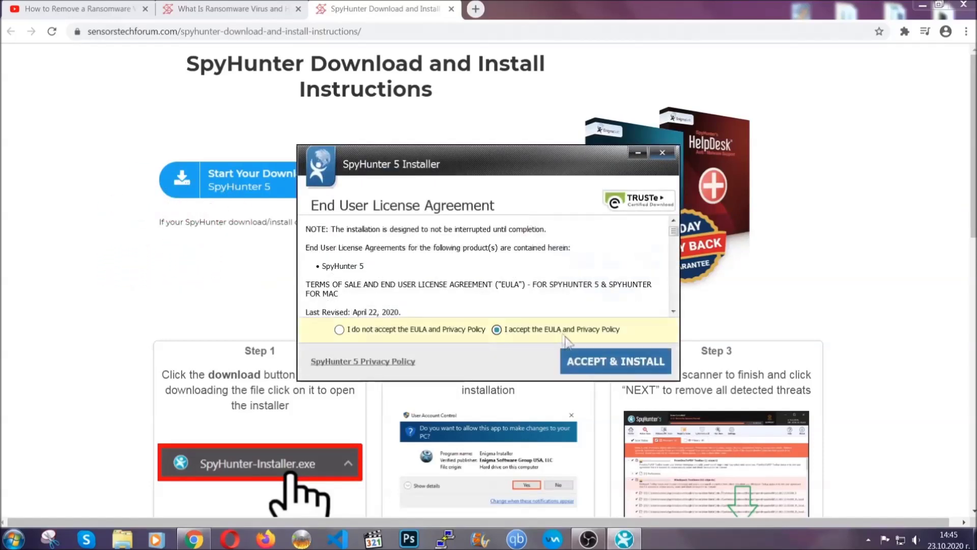
pyautogui.click(583, 356)
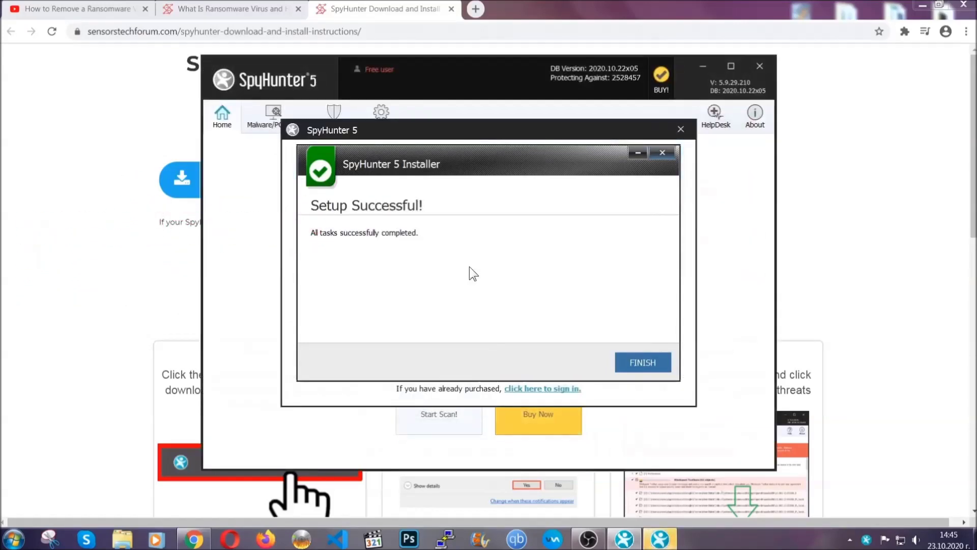
pyautogui.click(625, 364)
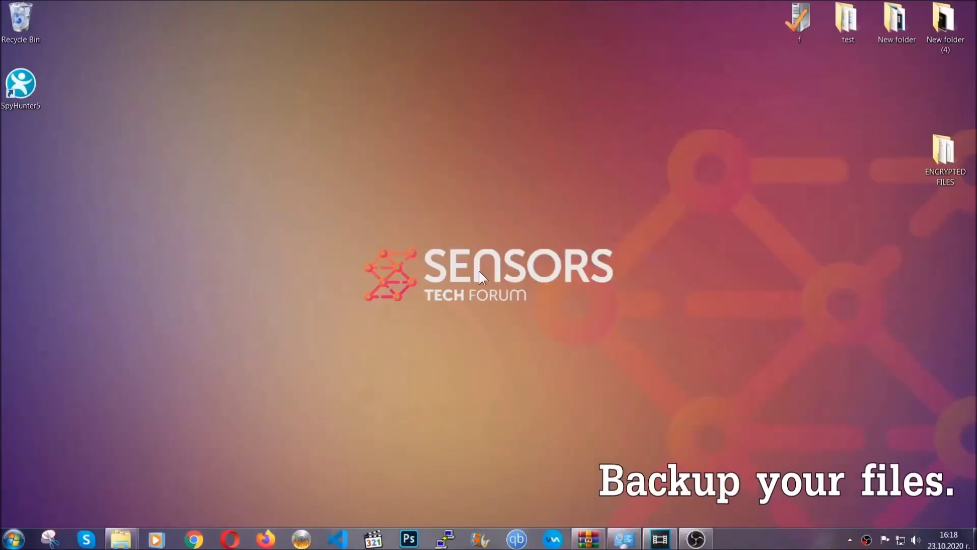
# Step: Copy all six .efji files from the ENCRYPTED FILES folder
pyautogui.doubleClick(938, 157)
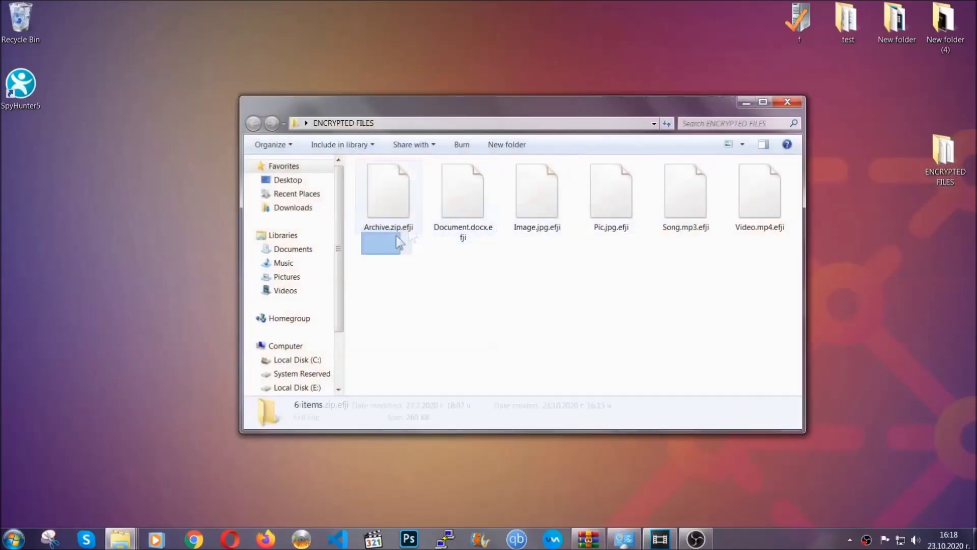
pyautogui.moveTo(396, 235); pyautogui.dragTo(765, 181)
pyautogui.rightClick(764, 181)
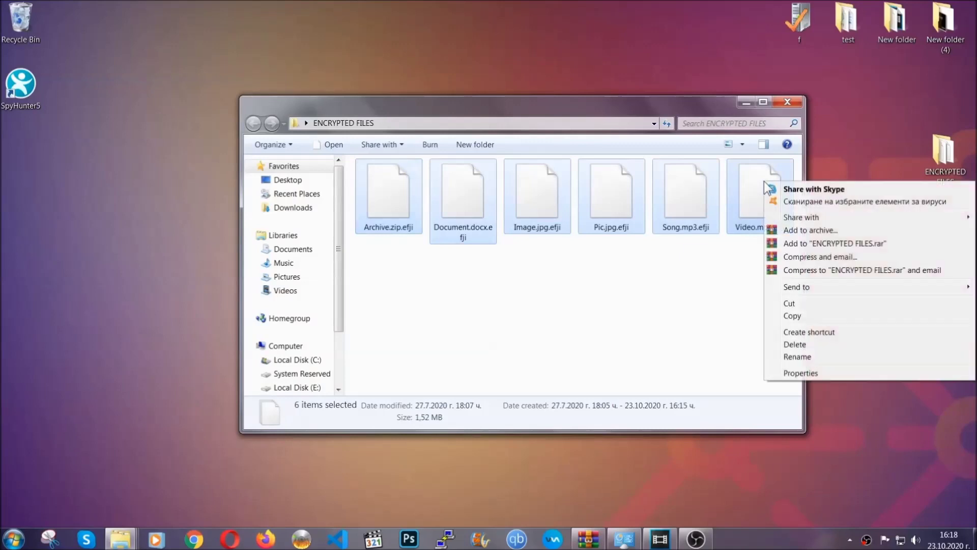
pyautogui.click(791, 317)
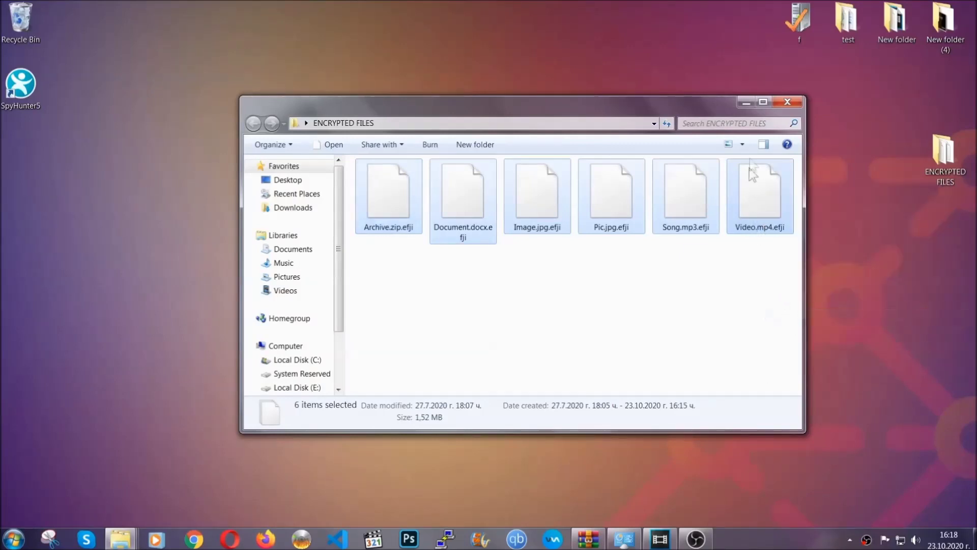
# Step: Paste the six files onto FLASH DRIVE (H:) and close the drive window
pyautogui.click(746, 102)
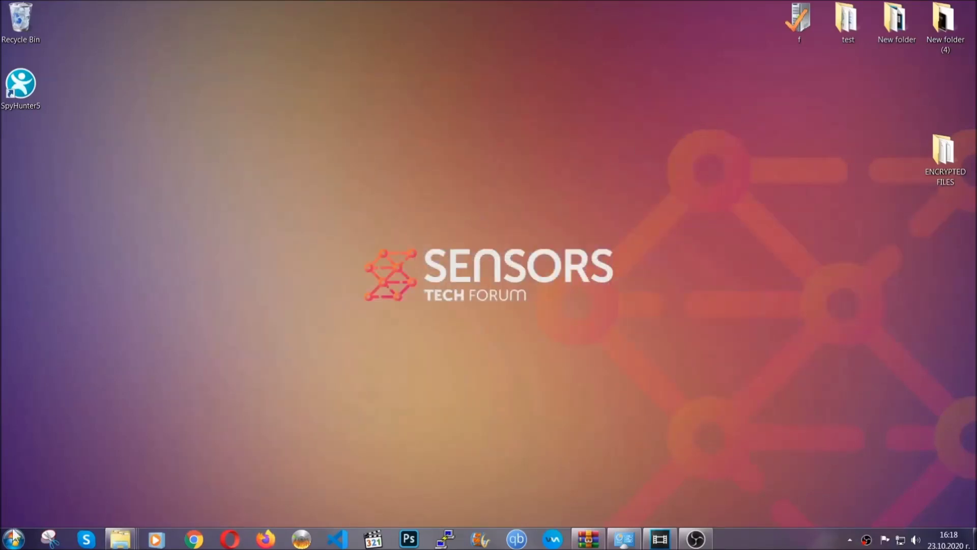
pyautogui.click(14, 538)
pyautogui.click(185, 383)
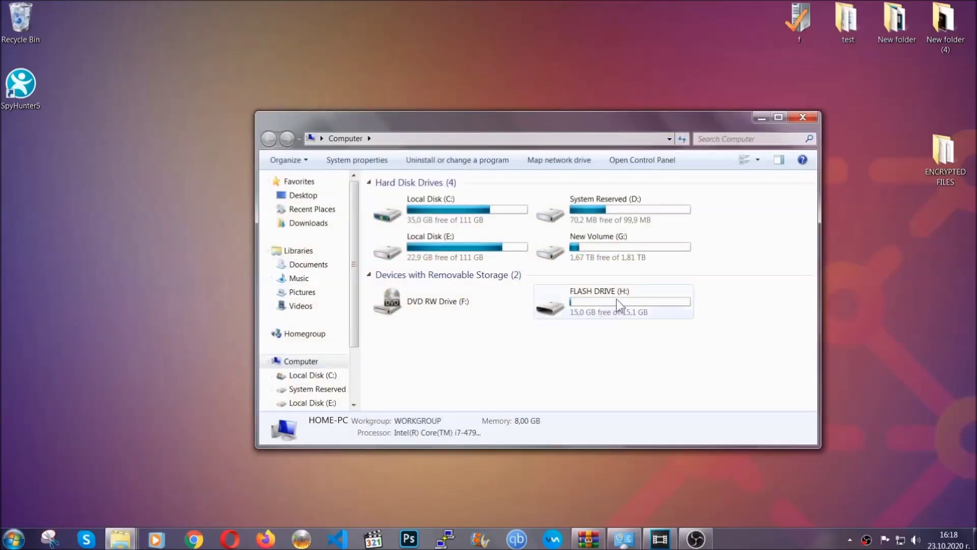
pyautogui.doubleClick(616, 298)
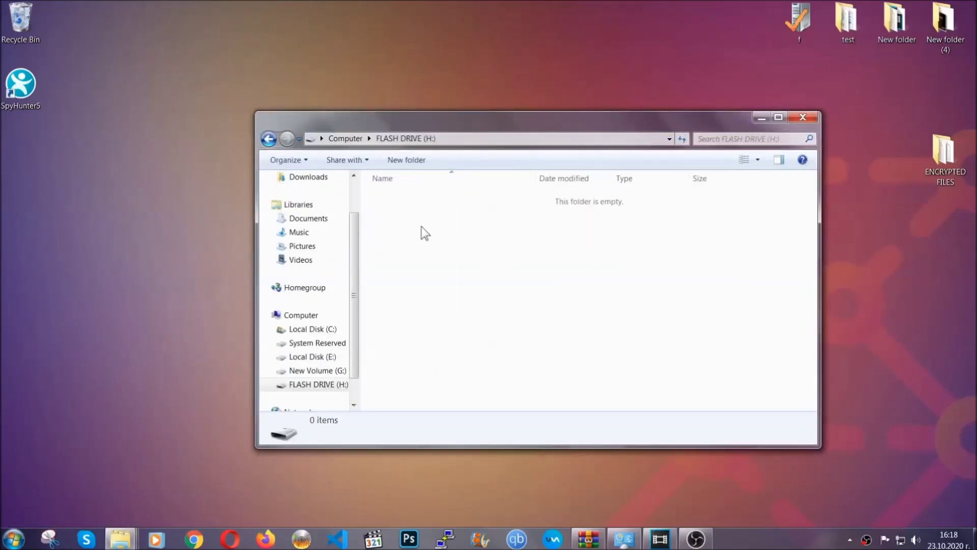
pyautogui.rightClick(422, 227)
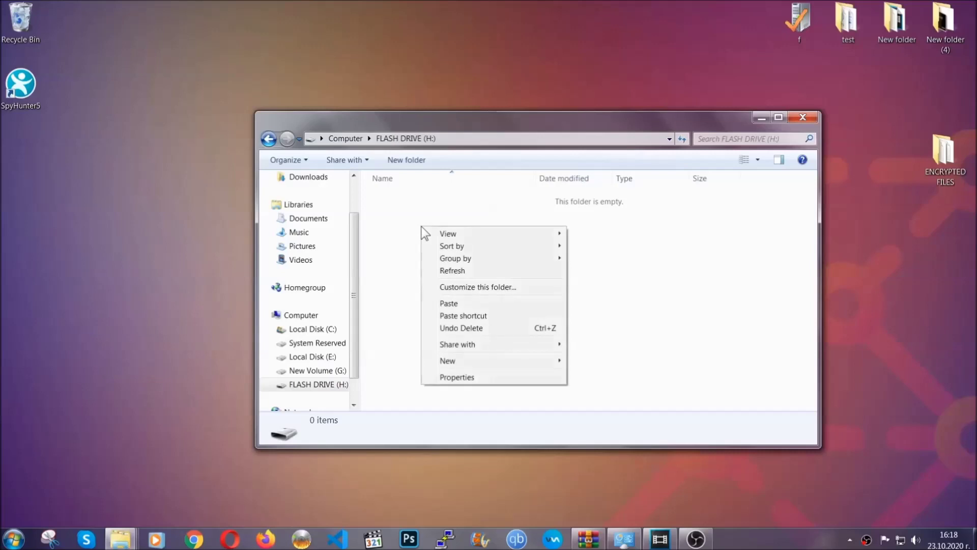
pyautogui.click(444, 304)
pyautogui.click(444, 304)
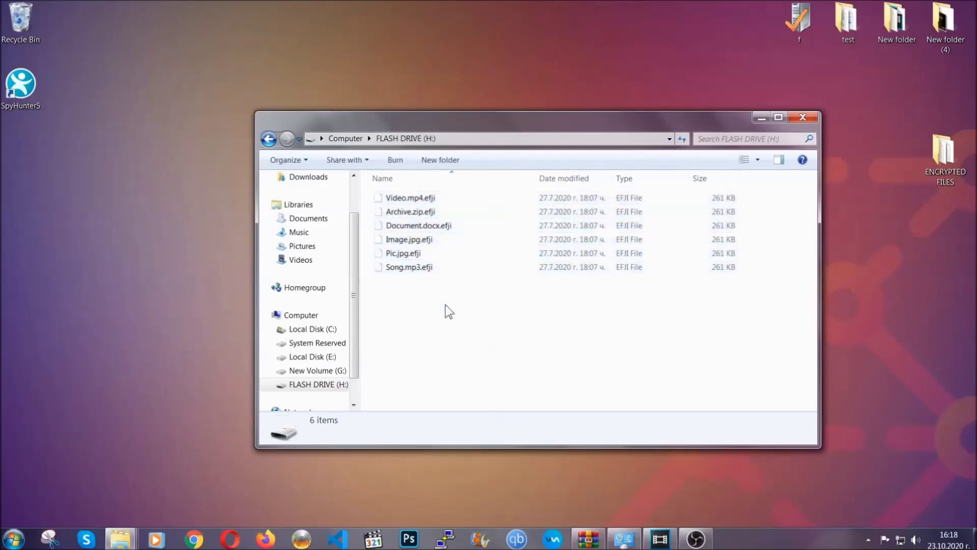
pyautogui.click(803, 118)
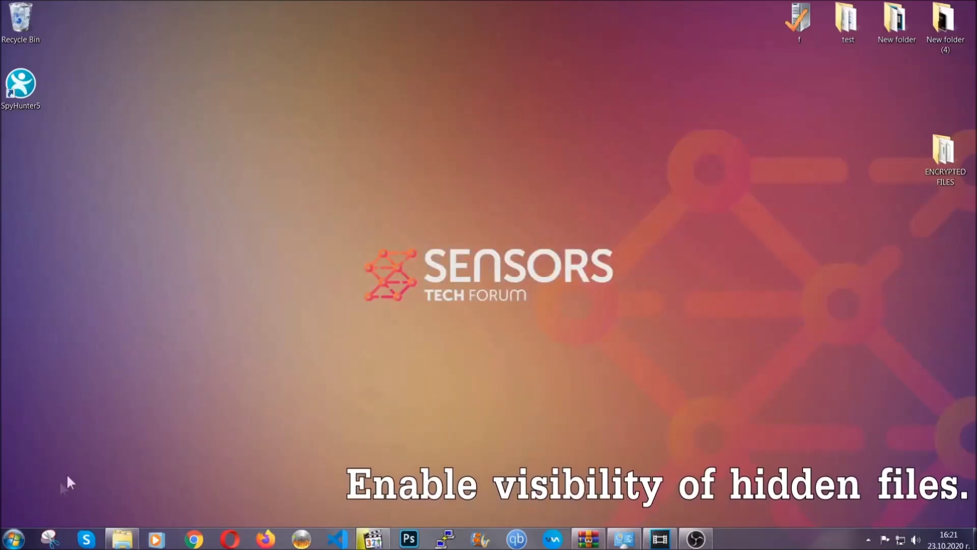
# Step: Find 'hidden files and folders' in Start search and apply 'Show hidden files, folders, and drives'
pyautogui.click(14, 539)
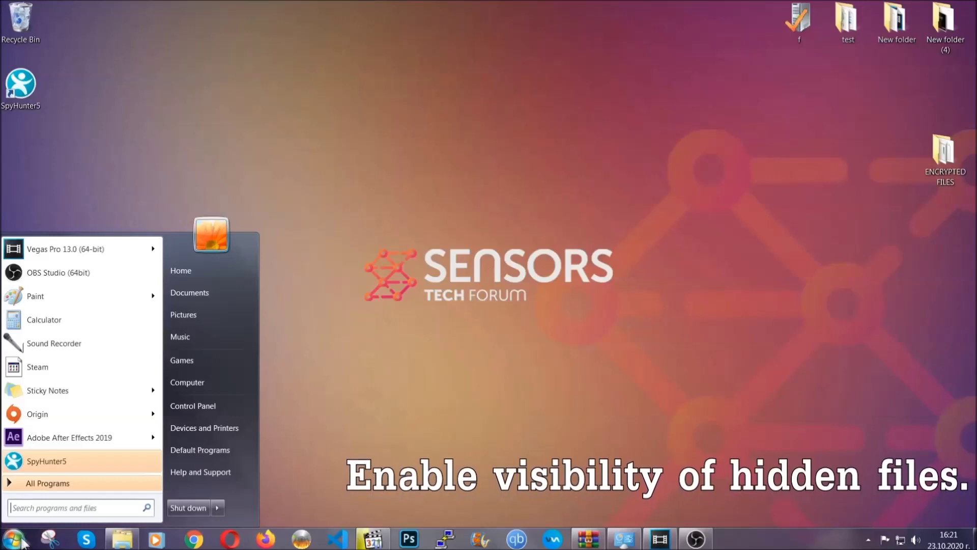
pyautogui.click(42, 503)
pyautogui.write('showh')
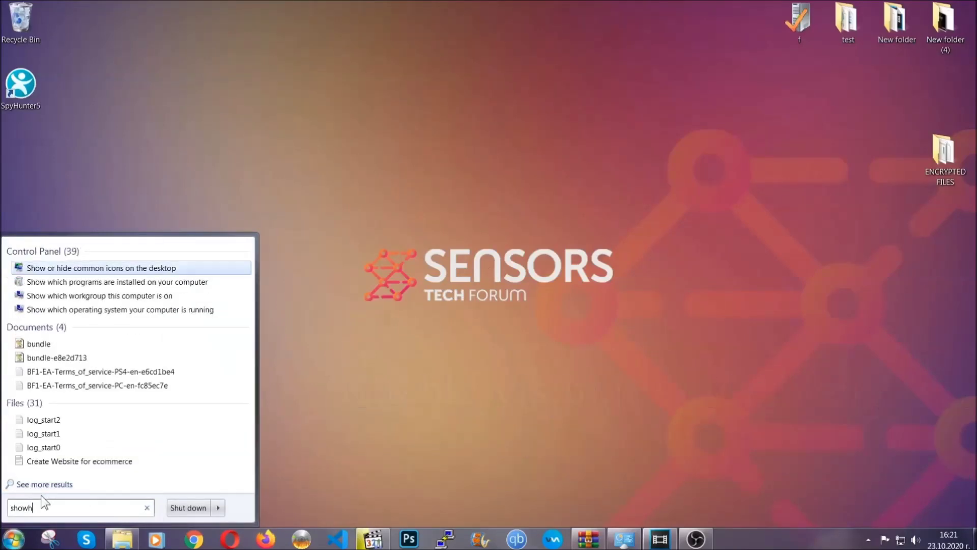
pyautogui.press('BackSpace')
pyautogui.write('hidden f')
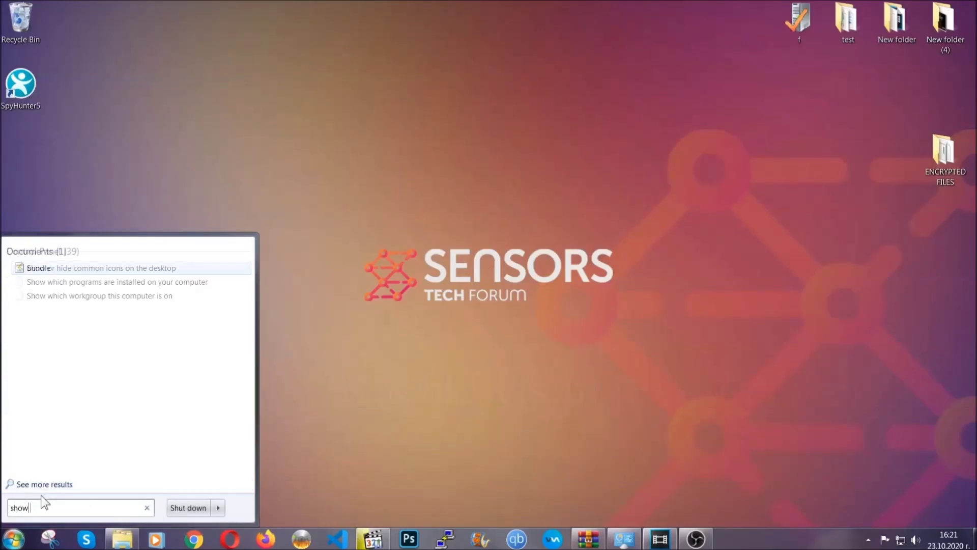
pyautogui.write('iles and folders')
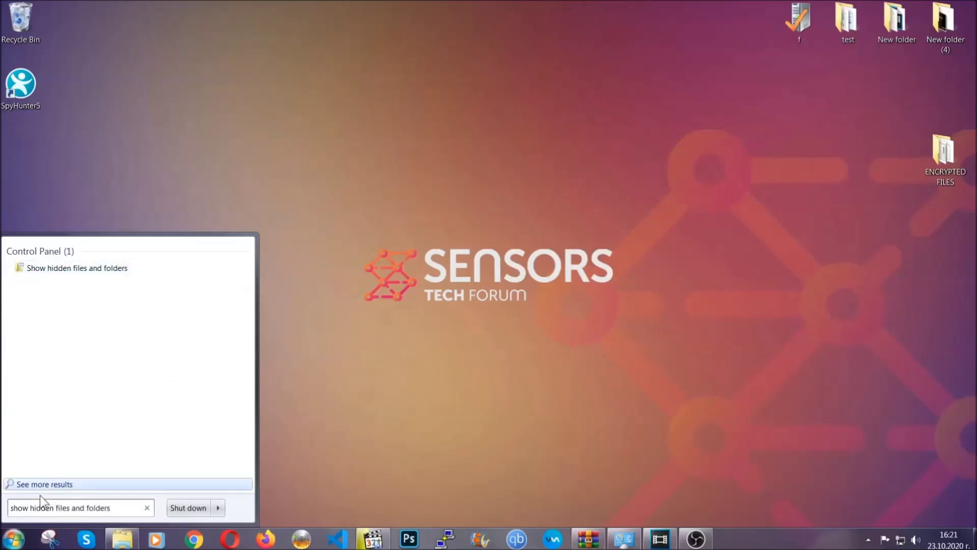
pyautogui.click(116, 270)
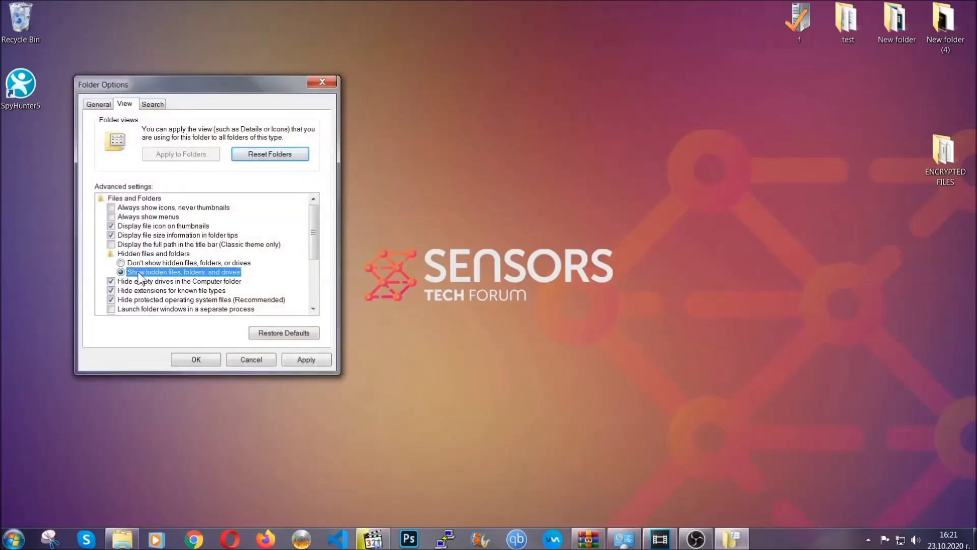
pyautogui.click(302, 362)
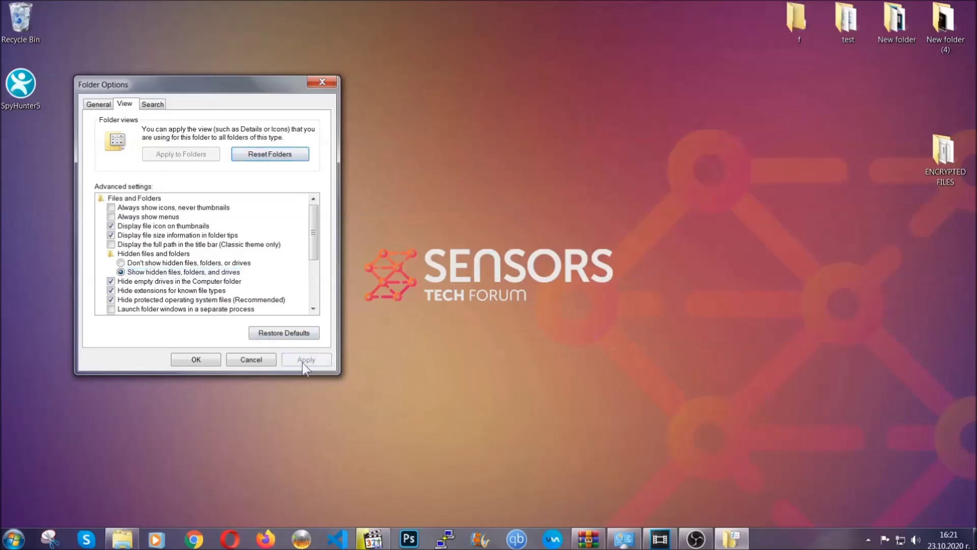
pyautogui.click(191, 359)
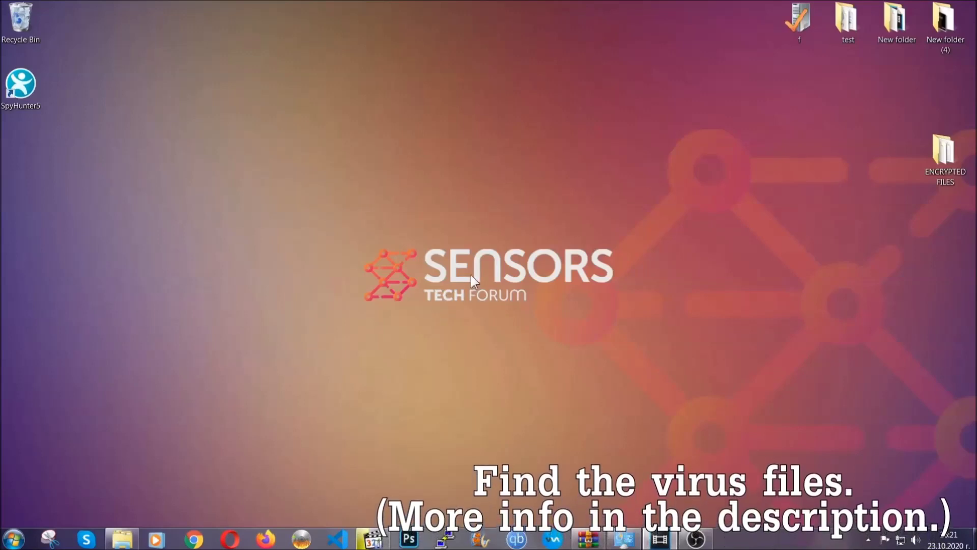
# Step: Search the whole computer for 'fileextension:exe Example Vir'
pyautogui.click(13, 538)
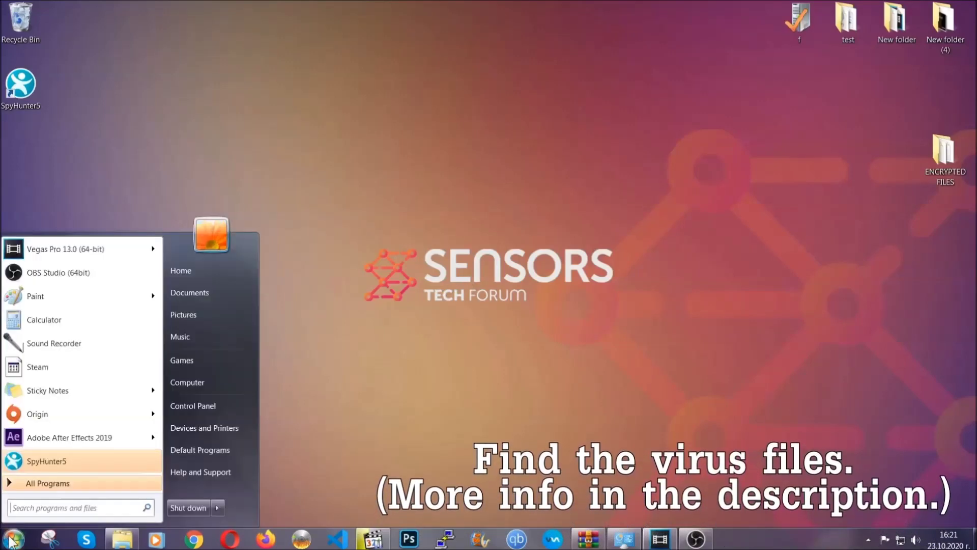
pyautogui.click(201, 380)
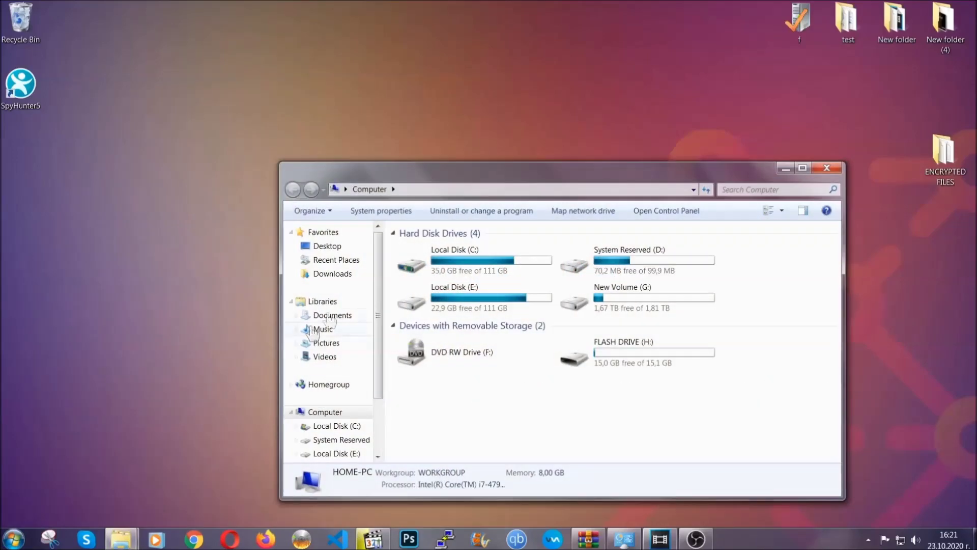
pyautogui.moveTo(531, 180); pyautogui.dragTo(466, 136)
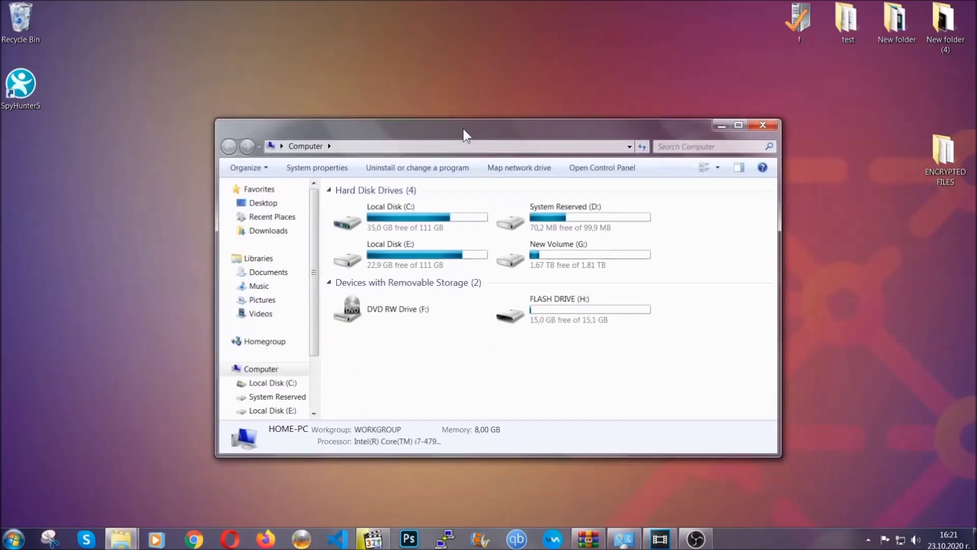
pyautogui.click(665, 146)
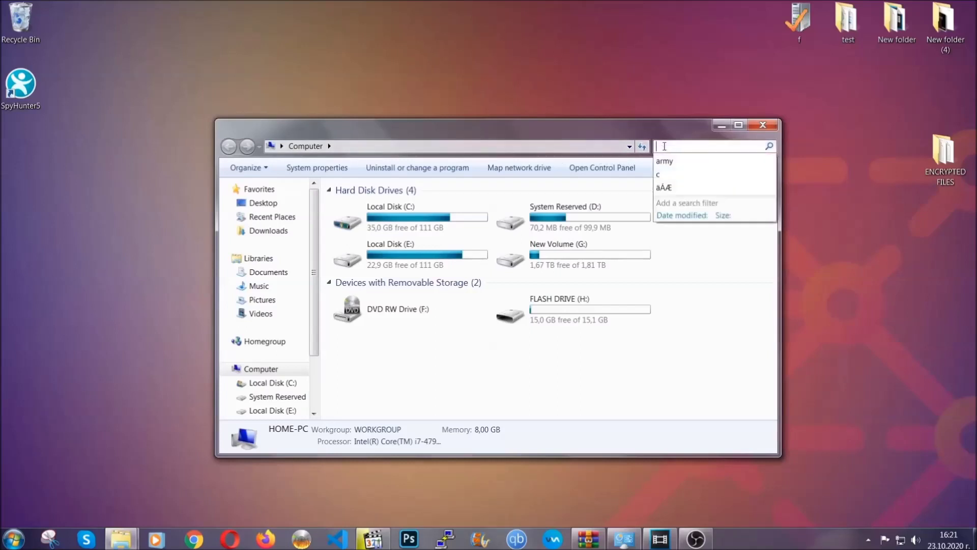
pyautogui.write('file')
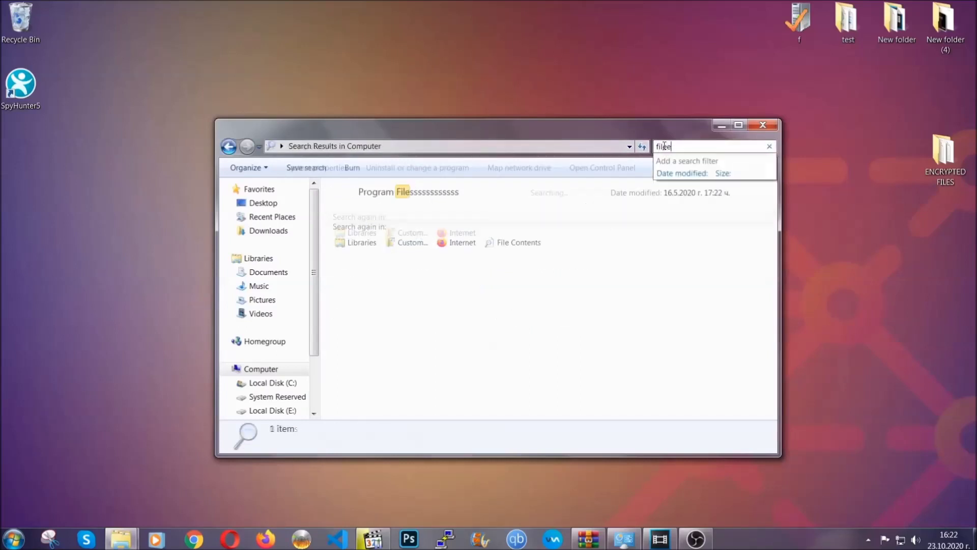
pyautogui.write('extension:exe ')
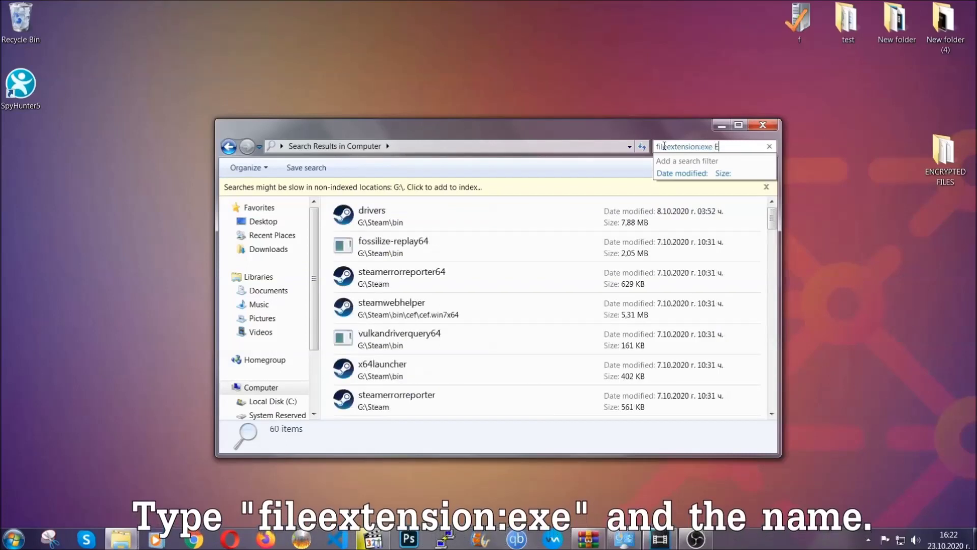
pyautogui.write('Example Virus Name')
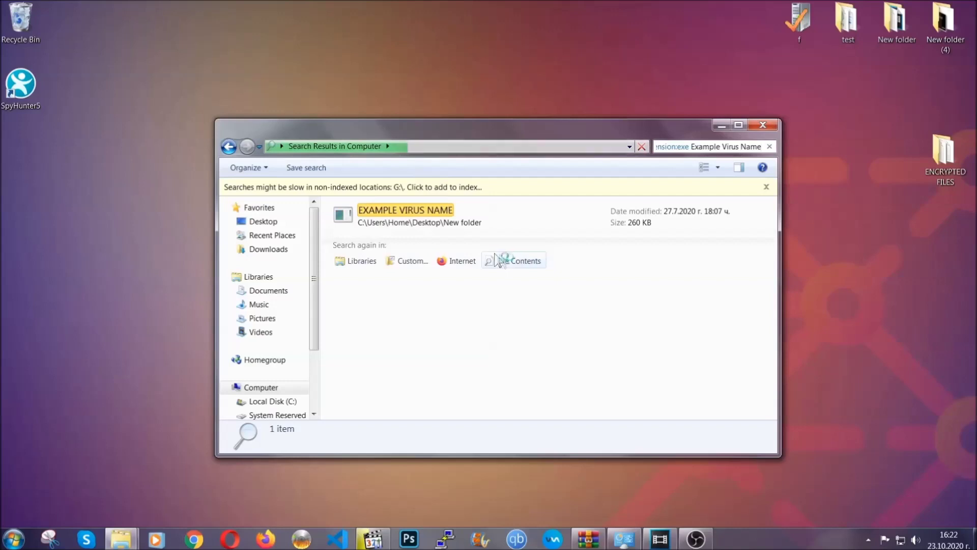
# Step: Delete the EXAMPLE VIRUS NAME result to the Recycle Bin and close the search window
pyautogui.click(427, 207)
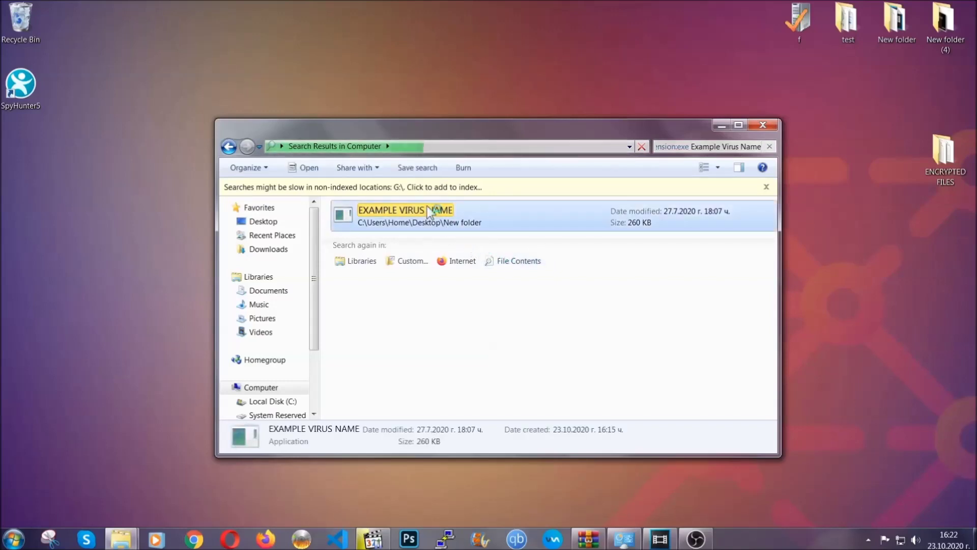
pyautogui.rightClick(428, 210)
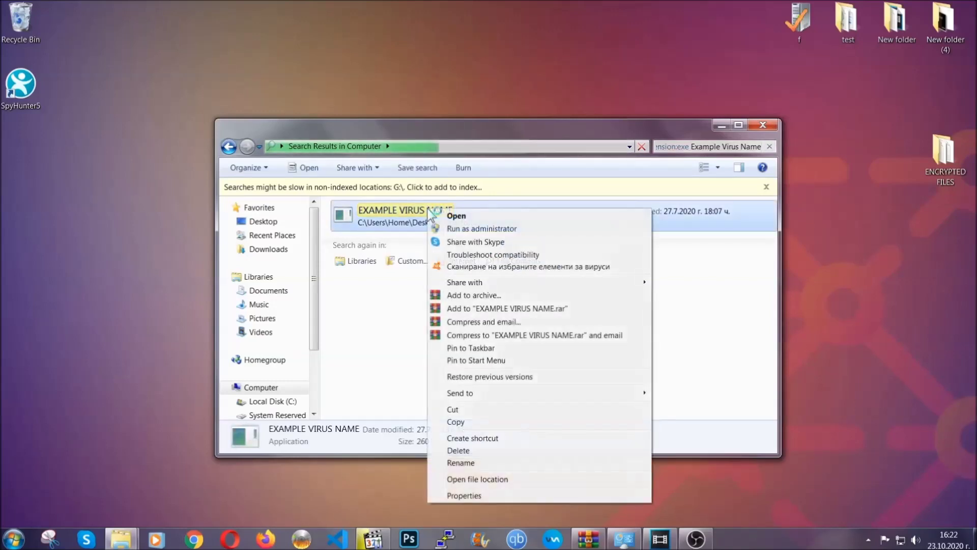
pyautogui.click(471, 451)
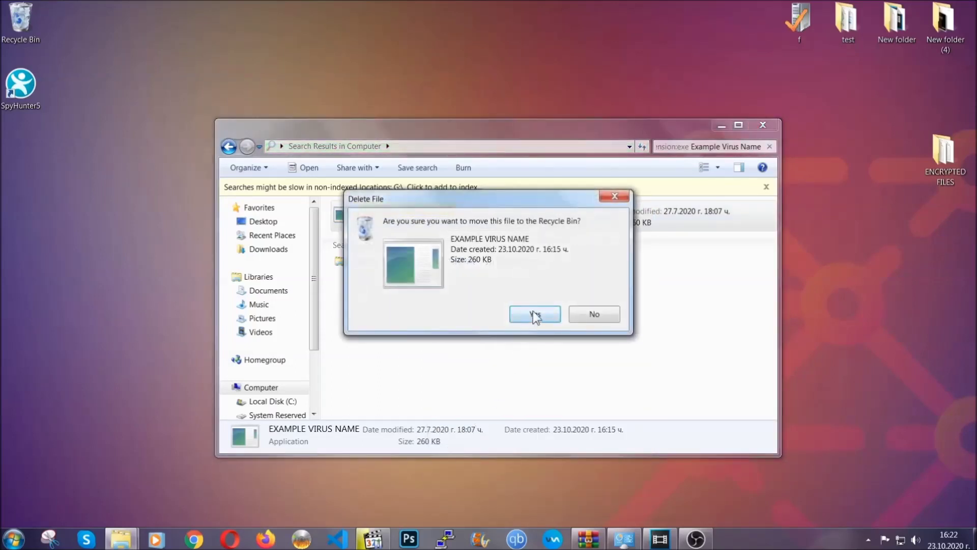
pyautogui.click(534, 315)
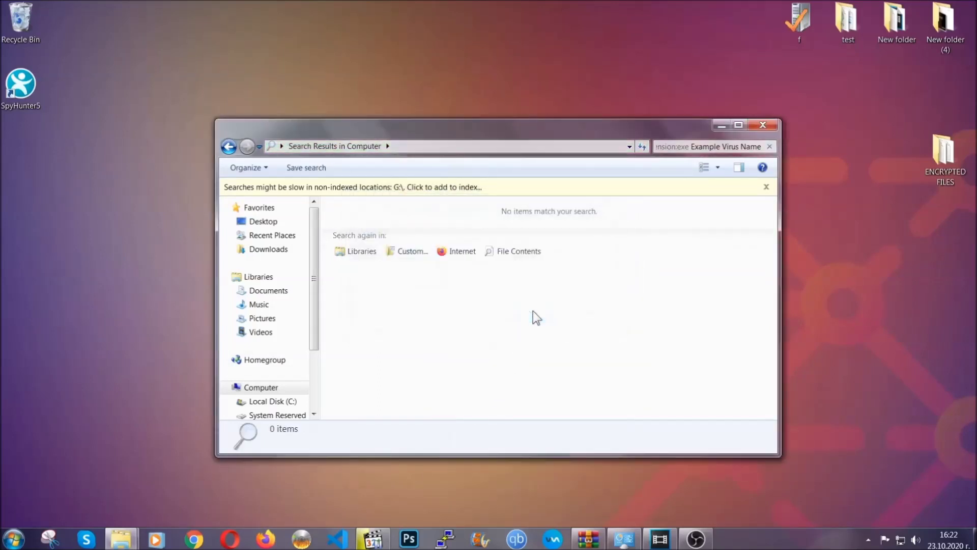
pyautogui.click(763, 125)
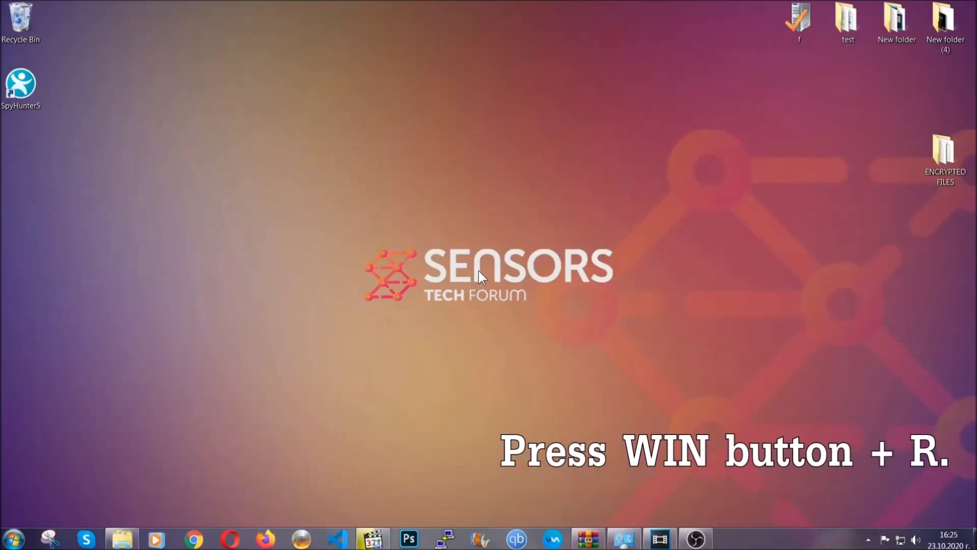
# Step: Run REGEDIT from the Run box in place of the old cmd entry
pyautogui.press('super+r')
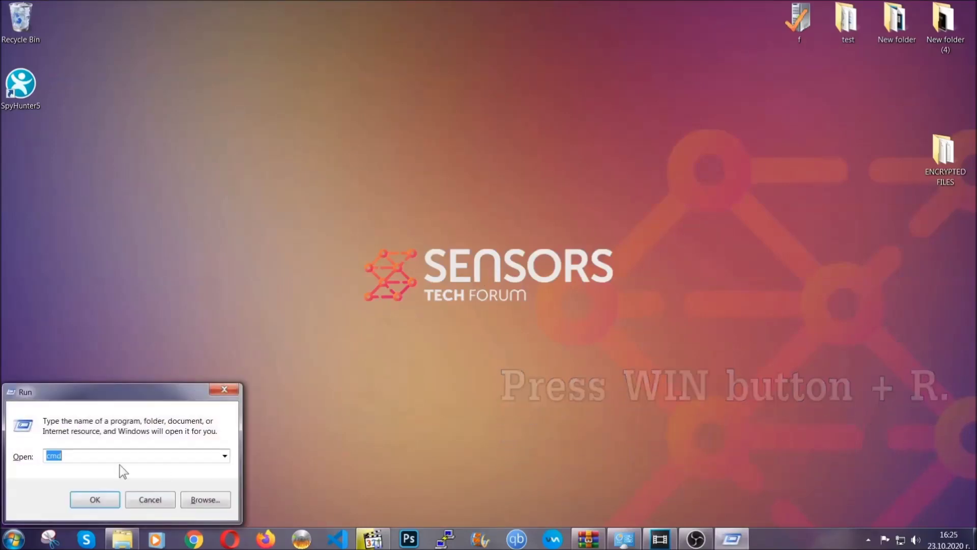
pyautogui.click(105, 461)
pyautogui.hotkey('ctrl', 'a')
pyautogui.write('REGEDIT')
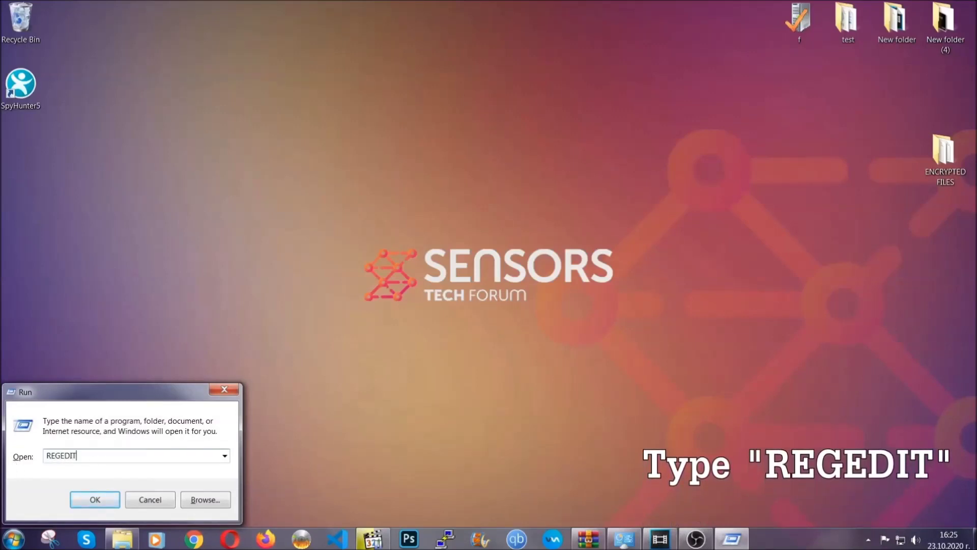
pyautogui.click(84, 497)
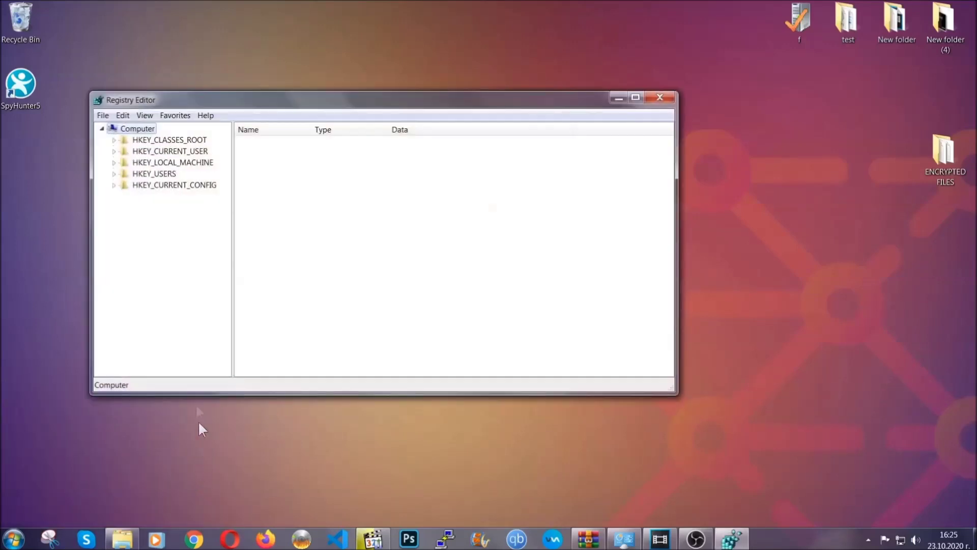
# Step: Export the entire registry to the desktop as BACKUP.reg
pyautogui.click(103, 116)
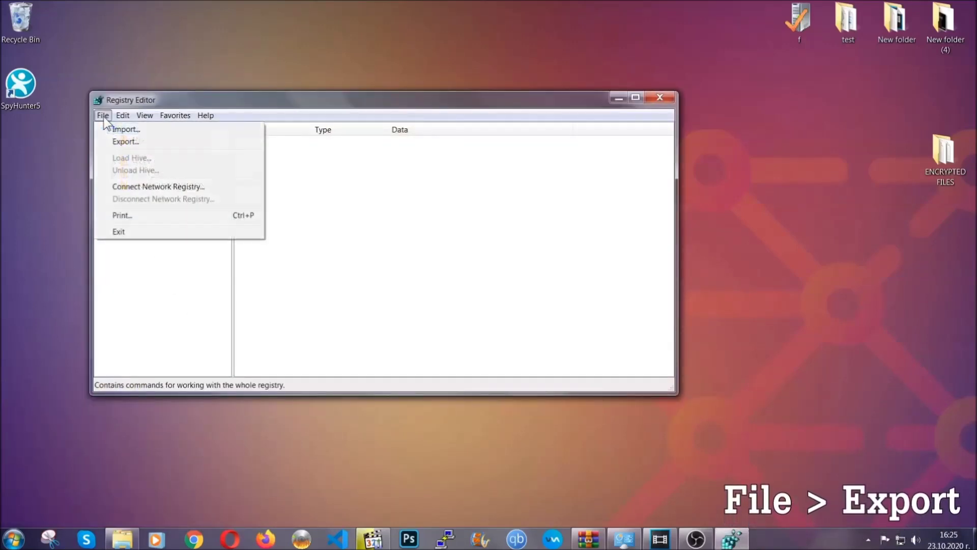
pyautogui.click(127, 141)
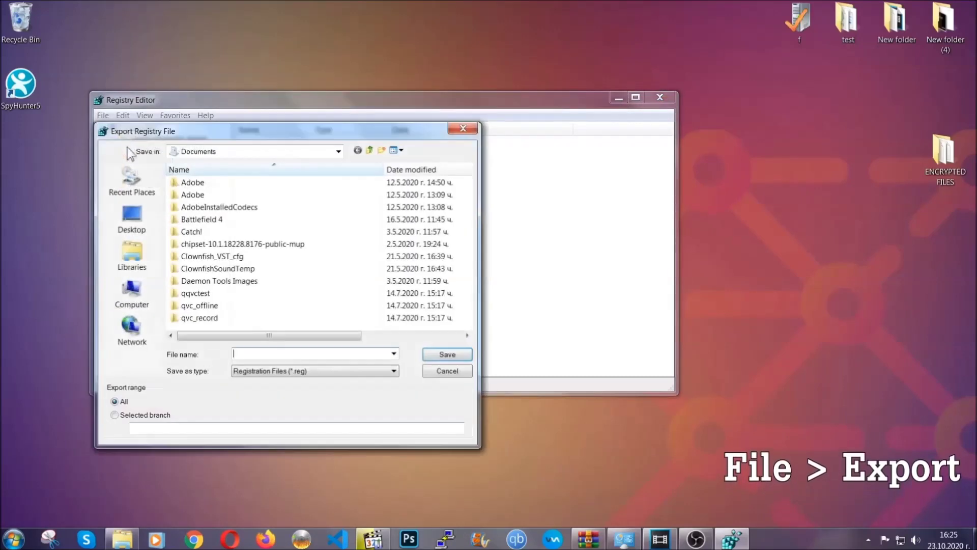
pyautogui.click(128, 218)
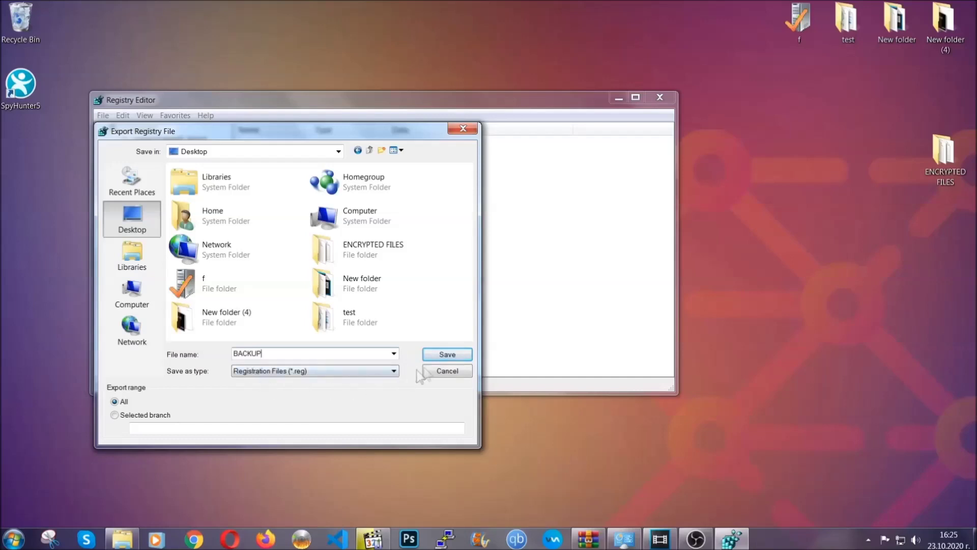
pyautogui.click(441, 356)
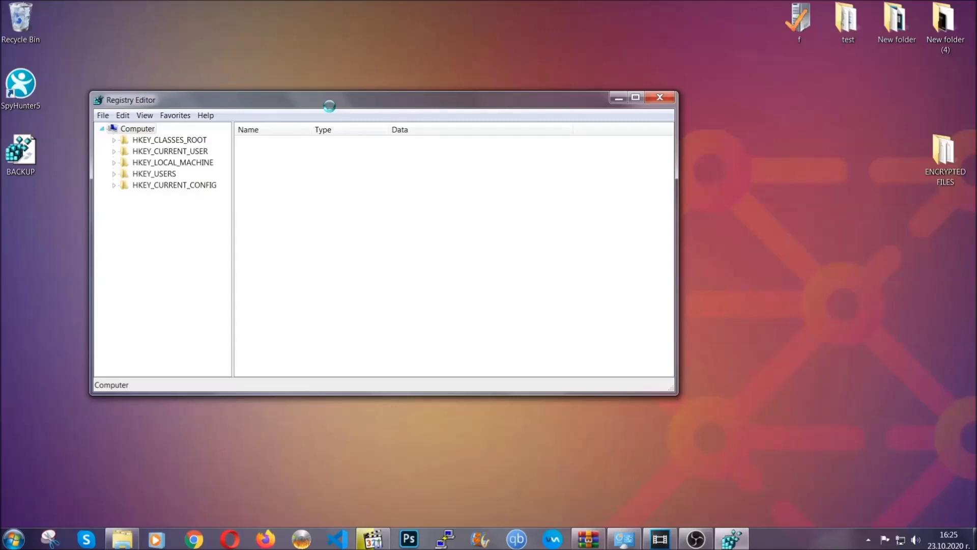
pyautogui.moveTo(330, 107); pyautogui.dragTo(426, 138)
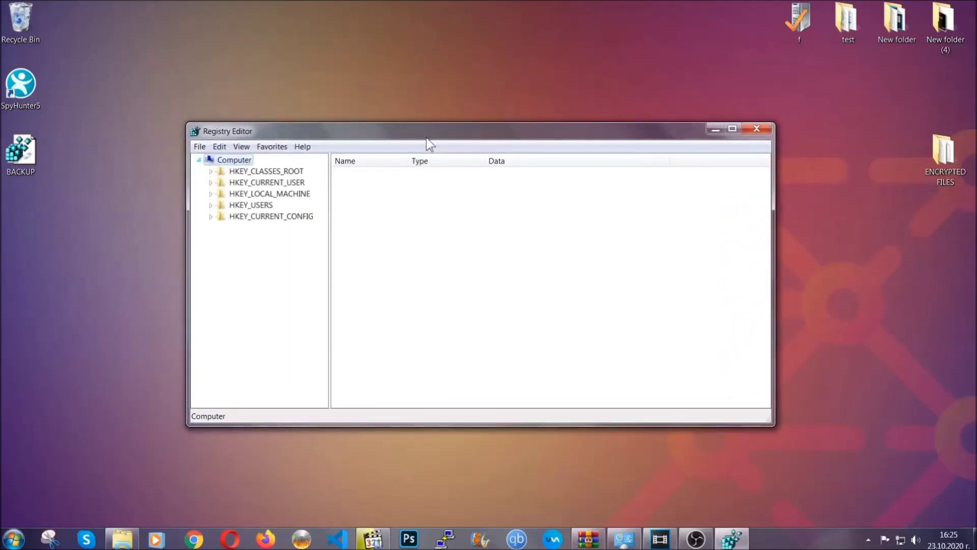
pyautogui.click(198, 148)
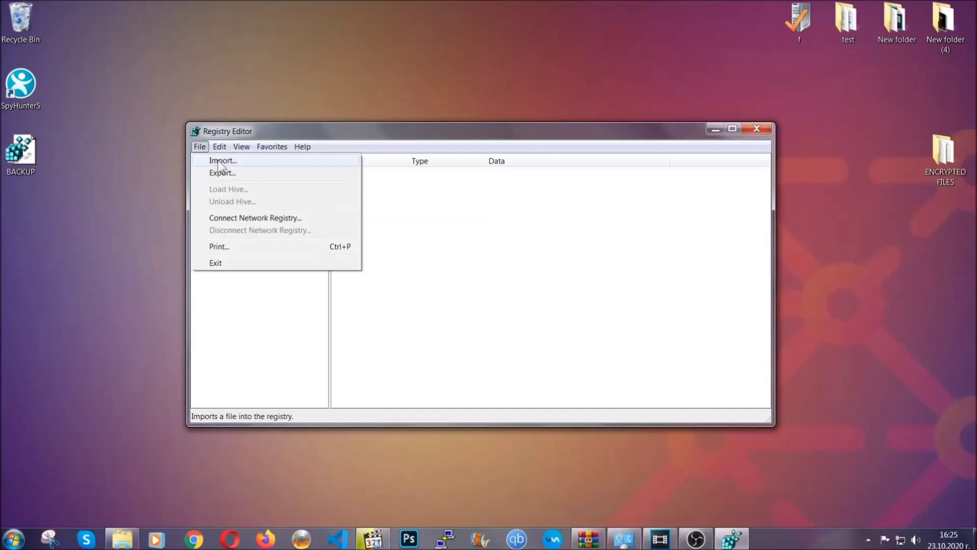
pyautogui.click(200, 147)
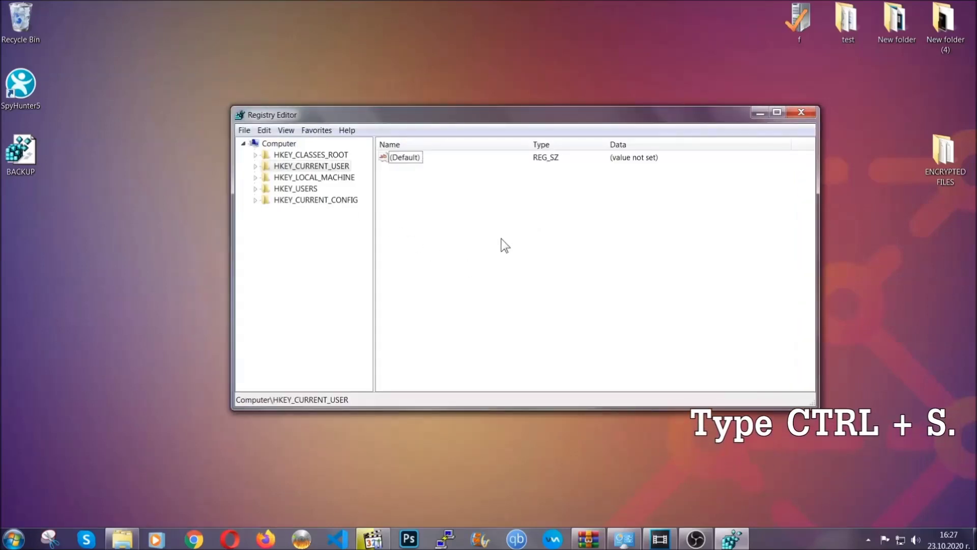
# Step: Locate the RunOnce key, then open the adjacent Run key listing CCXProcess, Skype and THE VIRUS
pyautogui.hotkey('ctrl', 'f')
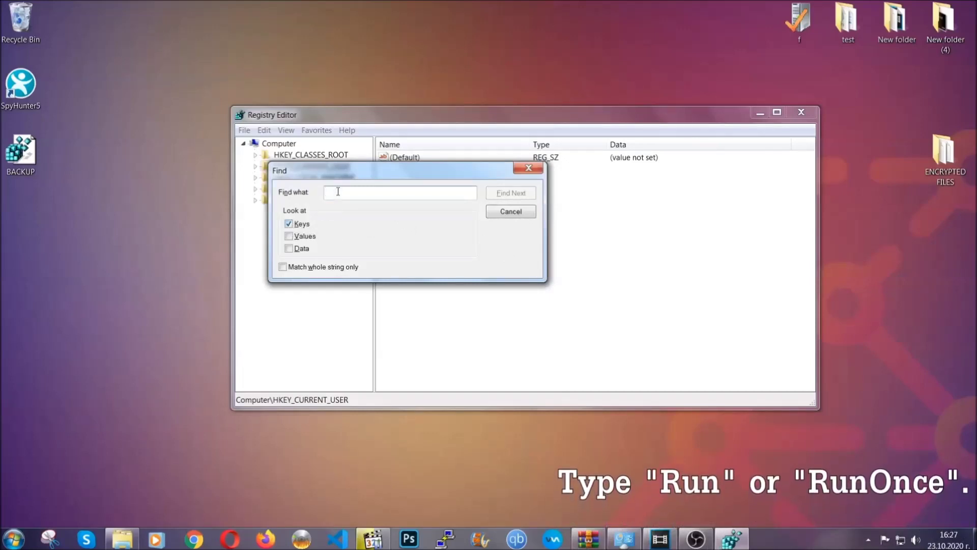
pyautogui.write('RunO')
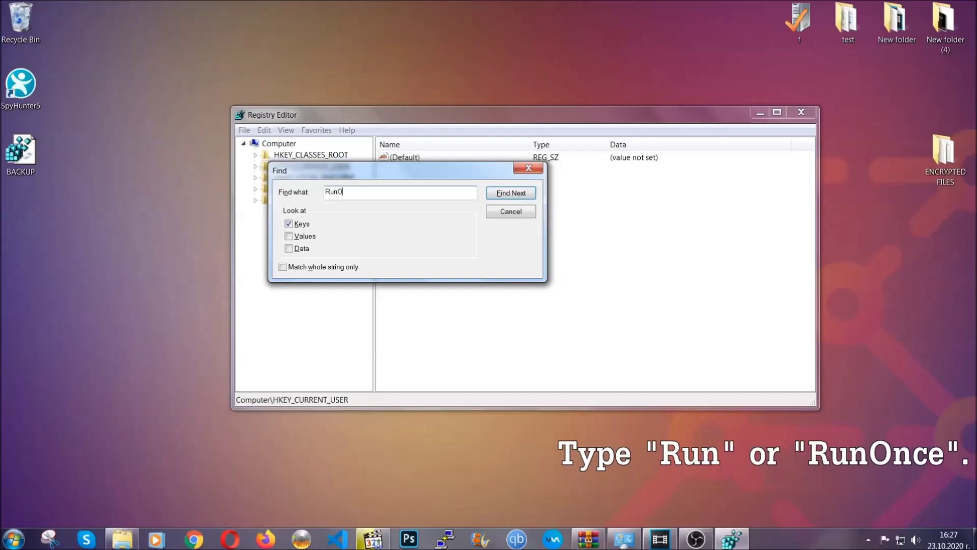
pyautogui.write('nce')
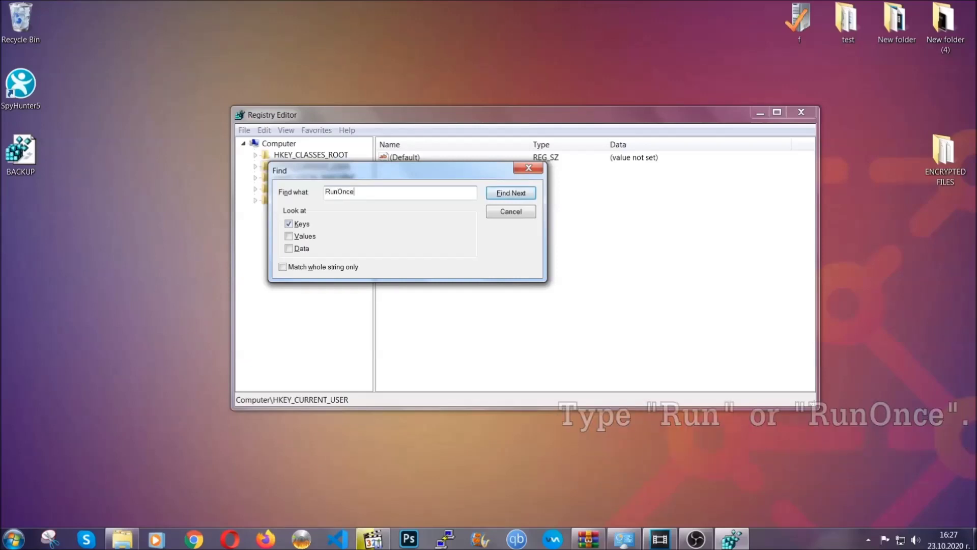
pyautogui.click(522, 196)
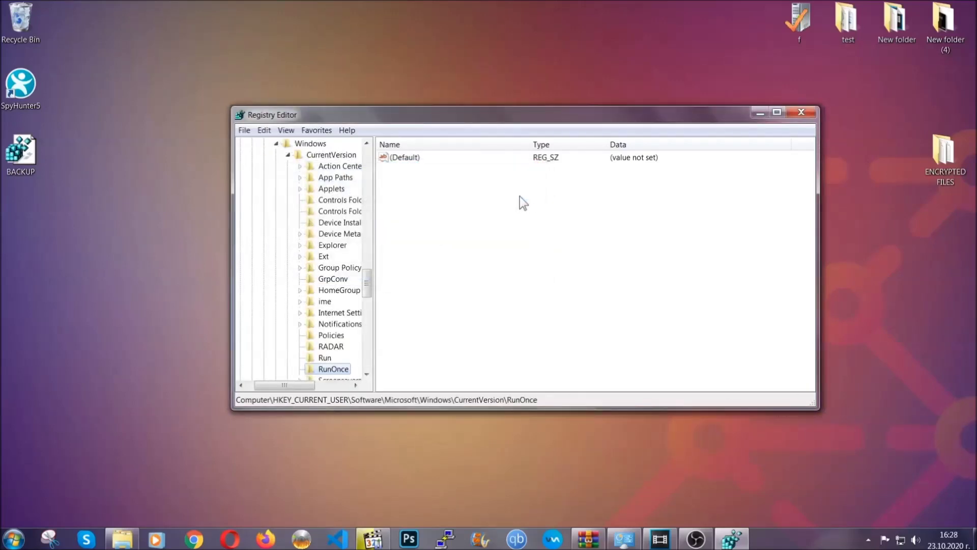
pyautogui.moveTo(368, 277); pyautogui.dragTo(367, 292)
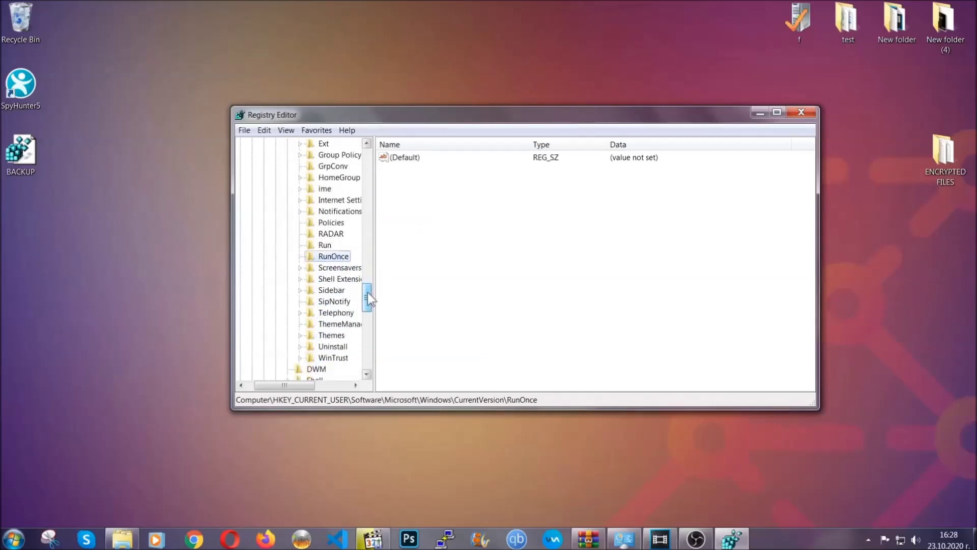
pyautogui.click(329, 247)
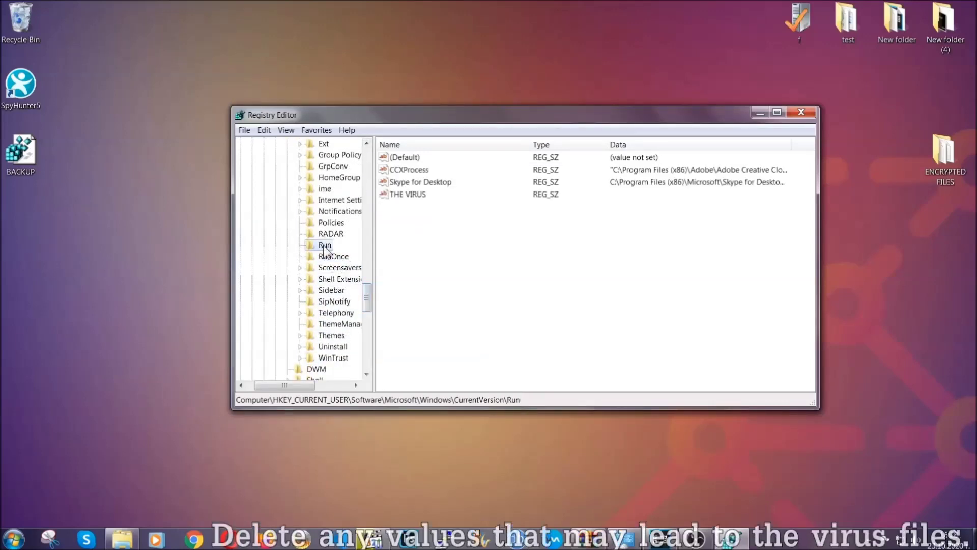
# Step: Permanently delete THE VIRUS value from the Run key
pyautogui.click(401, 196)
pyautogui.rightClick(401, 196)
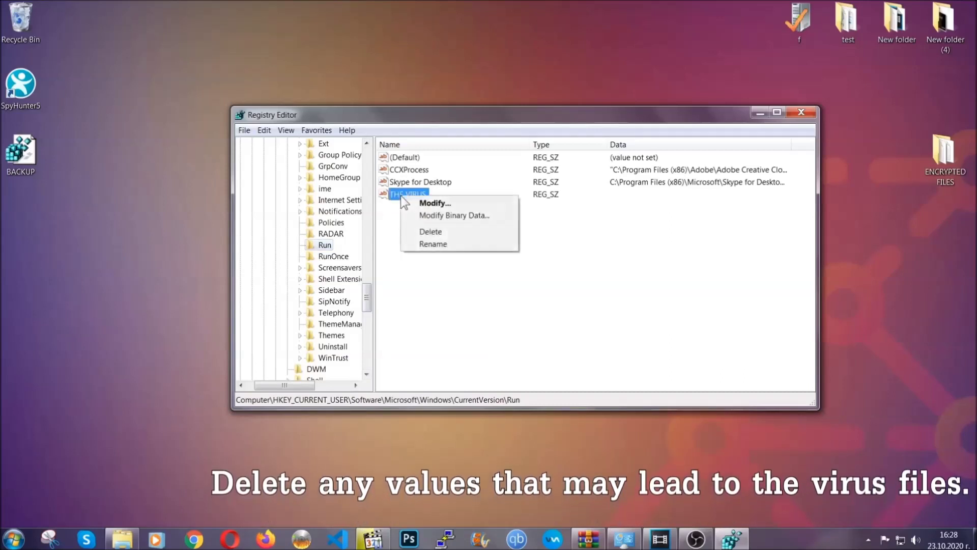
pyautogui.click(427, 233)
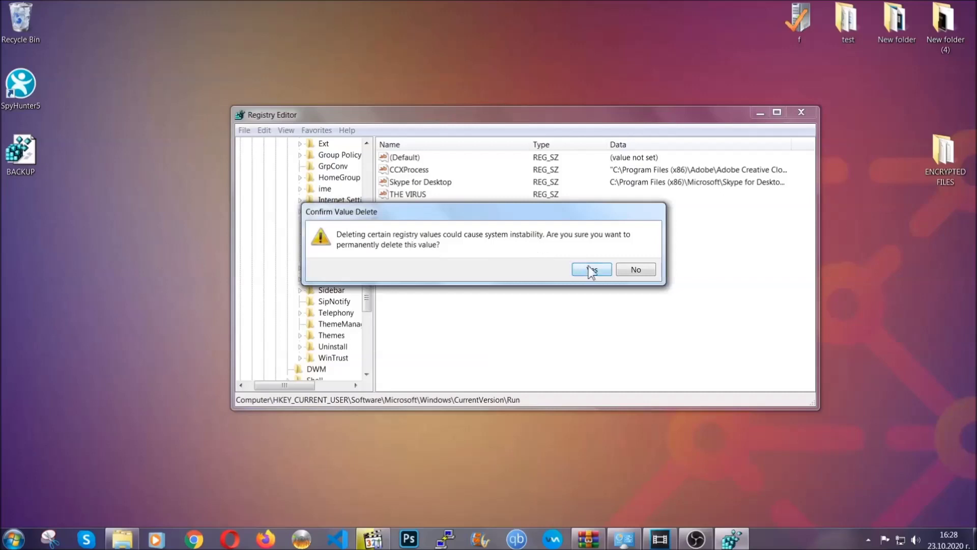
pyautogui.click(591, 270)
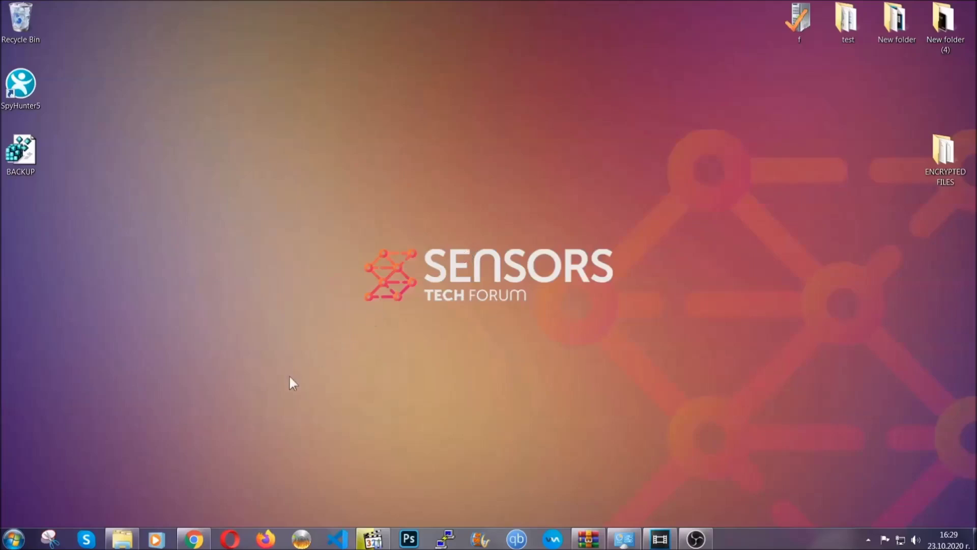
# Step: Bring back the SensorsTechForum ransomware article in Chrome and expand its Method 2 Windows Backup section
pyautogui.click(193, 540)
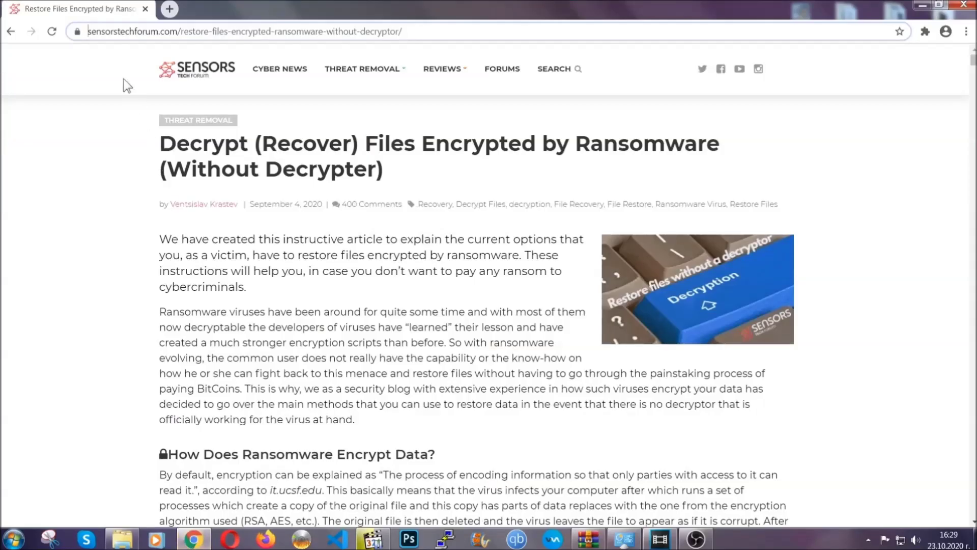
pyautogui.moveTo(90, 31); pyautogui.dragTo(440, 36)
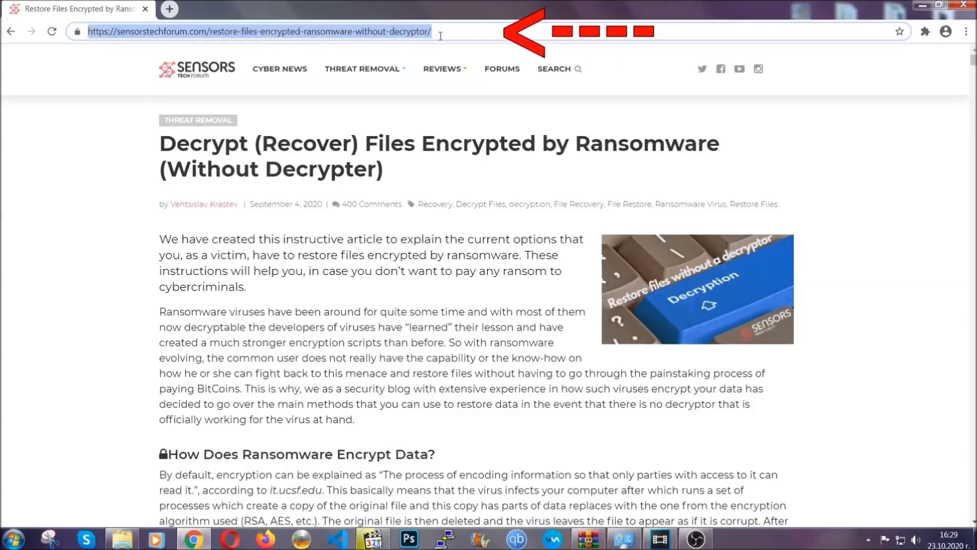
pyautogui.moveTo(443, 100)
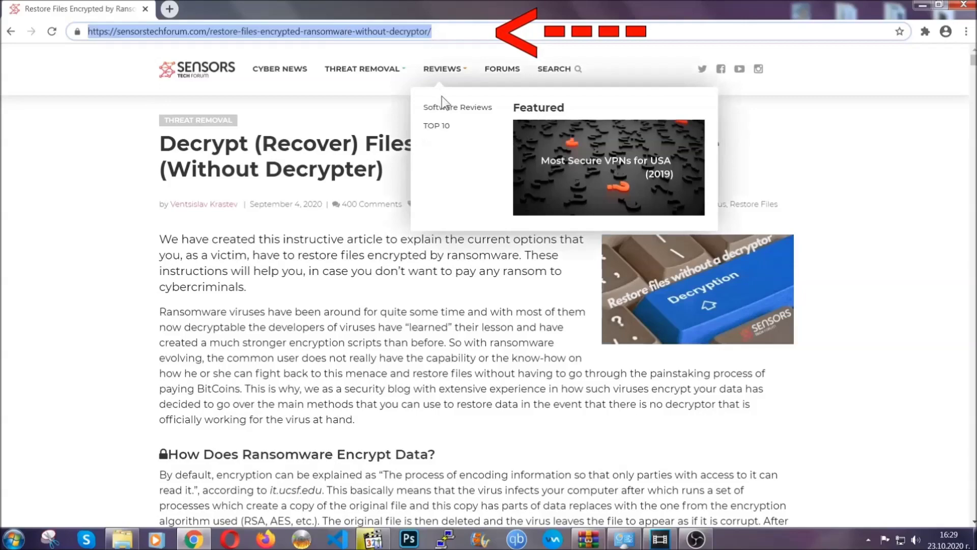
pyautogui.scroll(-5, 503, 278)
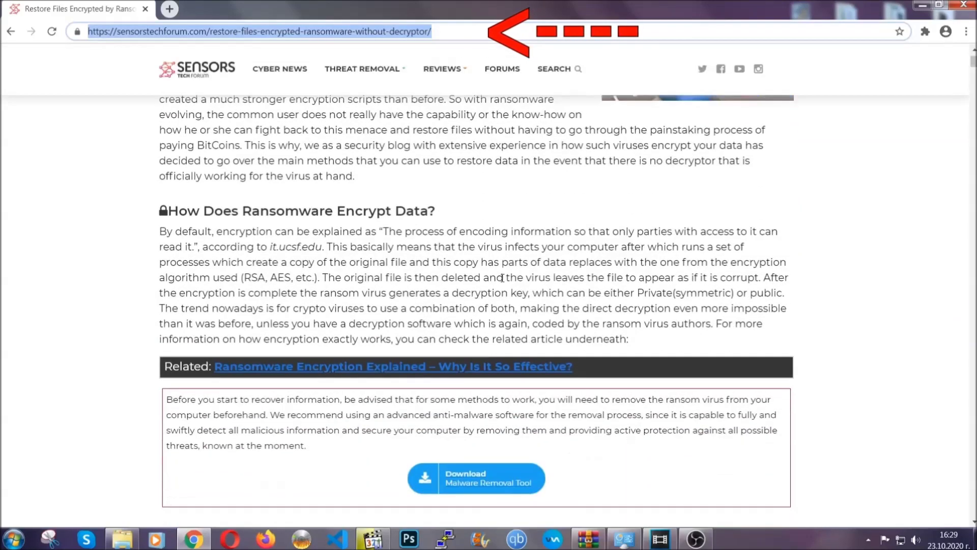
pyautogui.scroll(-6, 503, 277)
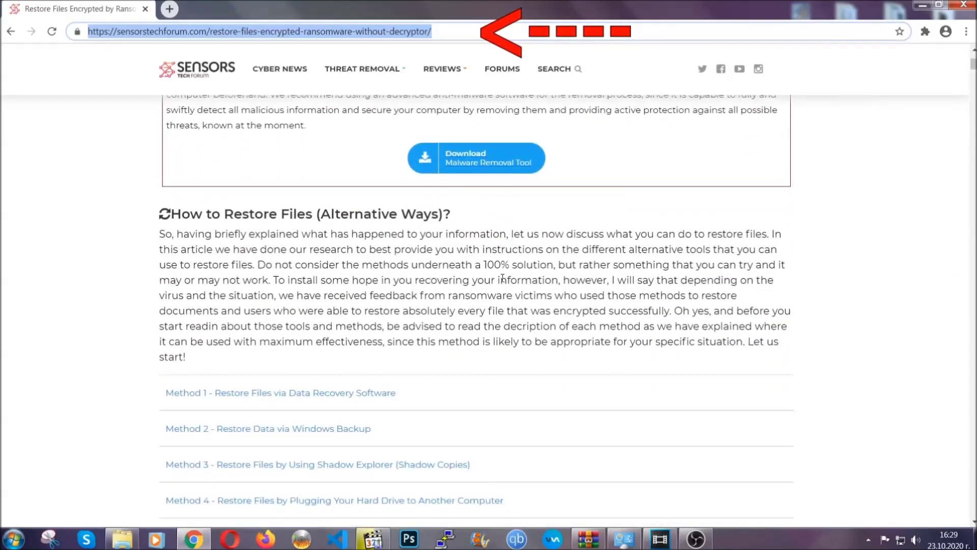
pyautogui.scroll(-1, 502, 278)
pyautogui.scroll(-2, 447, 277)
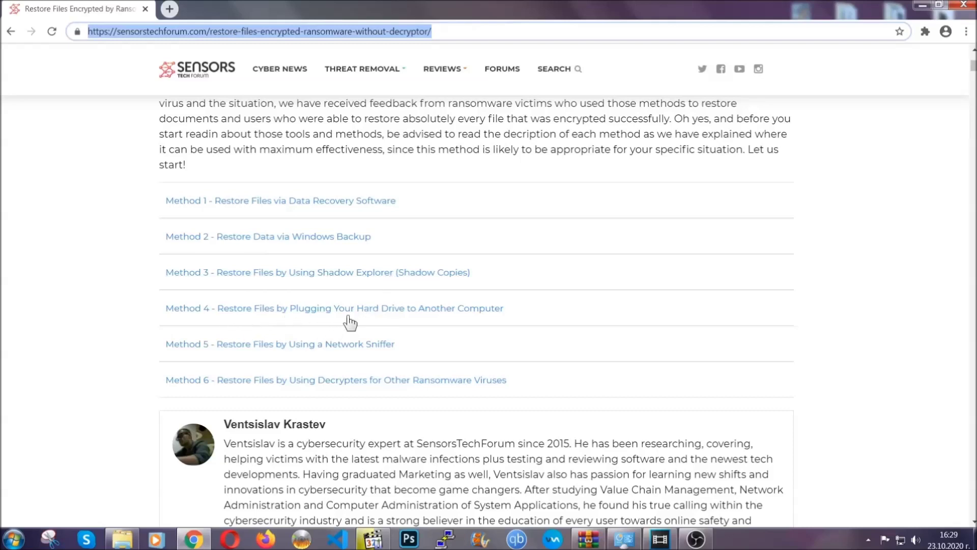
pyautogui.click(304, 237)
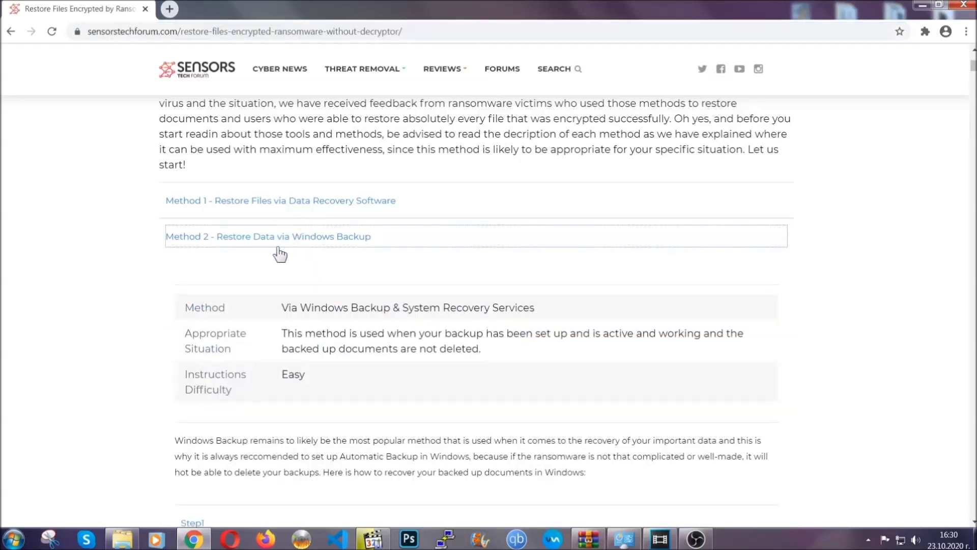
# Step: Expand the Step1, Step2 and Step3 accordions of the Windows Backup method
pyautogui.moveTo(291, 291); pyautogui.dragTo(343, 380)
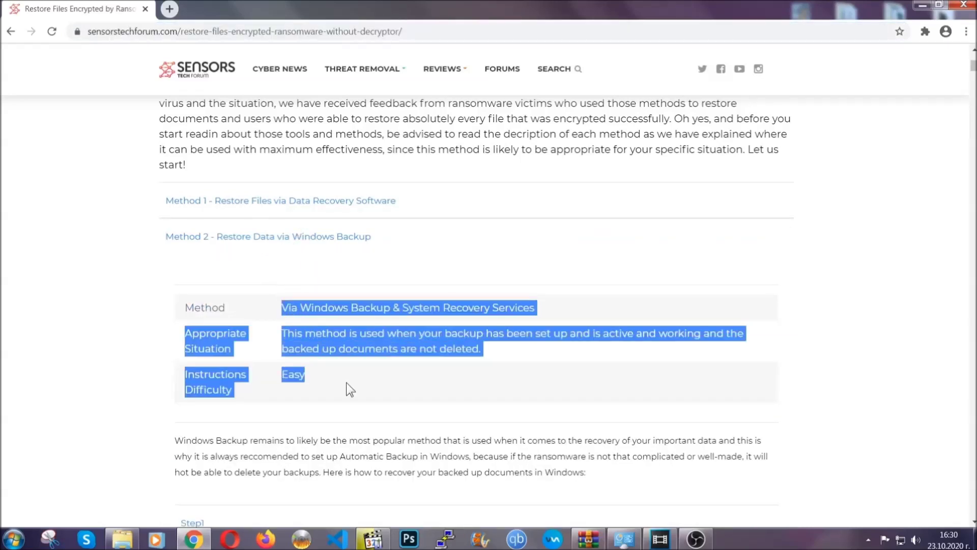
pyautogui.click(346, 383)
pyautogui.scroll(-4, 350, 380)
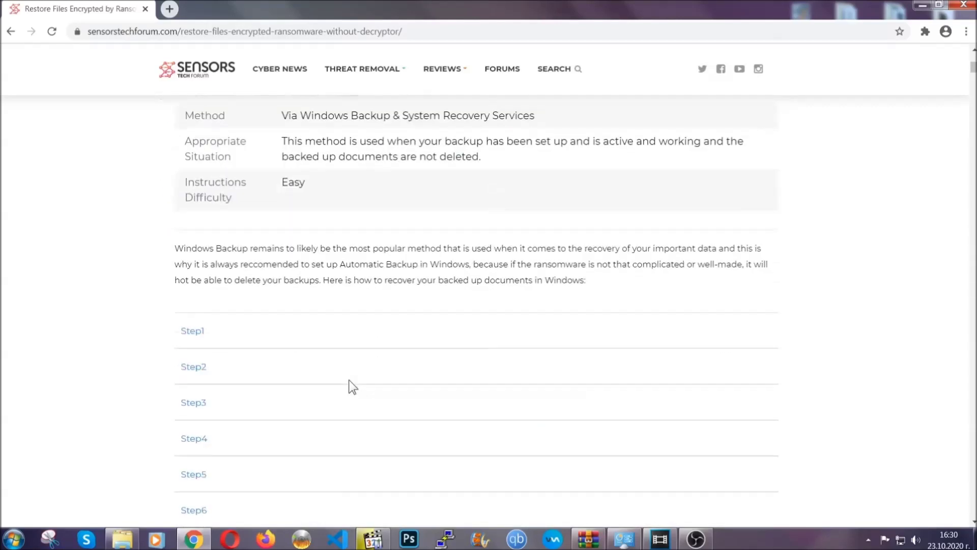
pyautogui.click(201, 268)
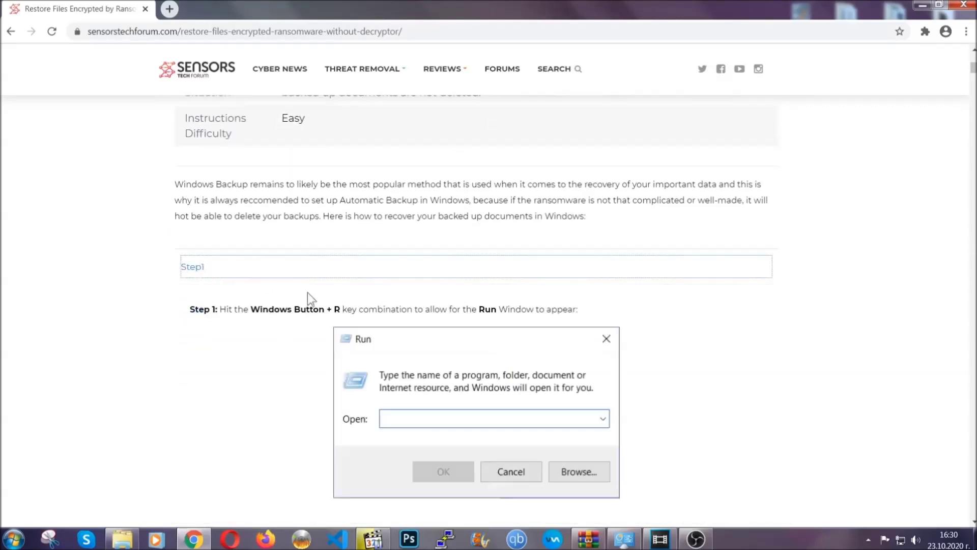
pyautogui.scroll(-5, 457, 317)
pyautogui.click(228, 321)
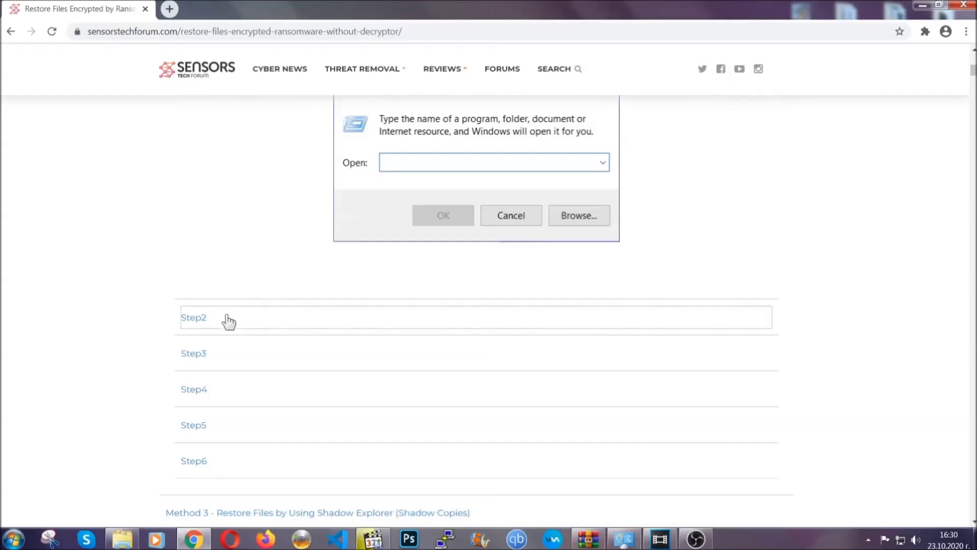
pyautogui.scroll(-5, 407, 325)
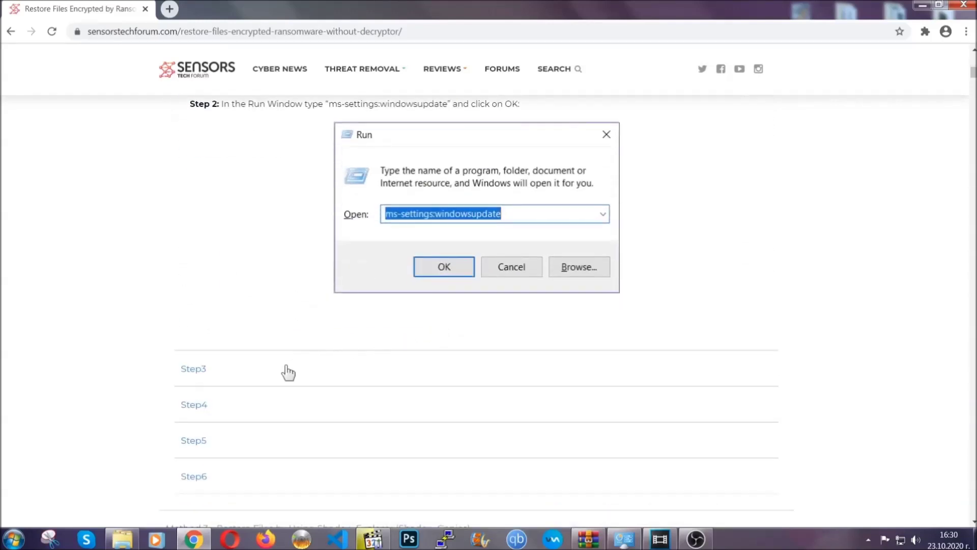
pyautogui.click(289, 373)
# Step: Read through the expanded steps, then minimize Chrome to reveal the desktop
pyautogui.scroll(-4, 432, 349)
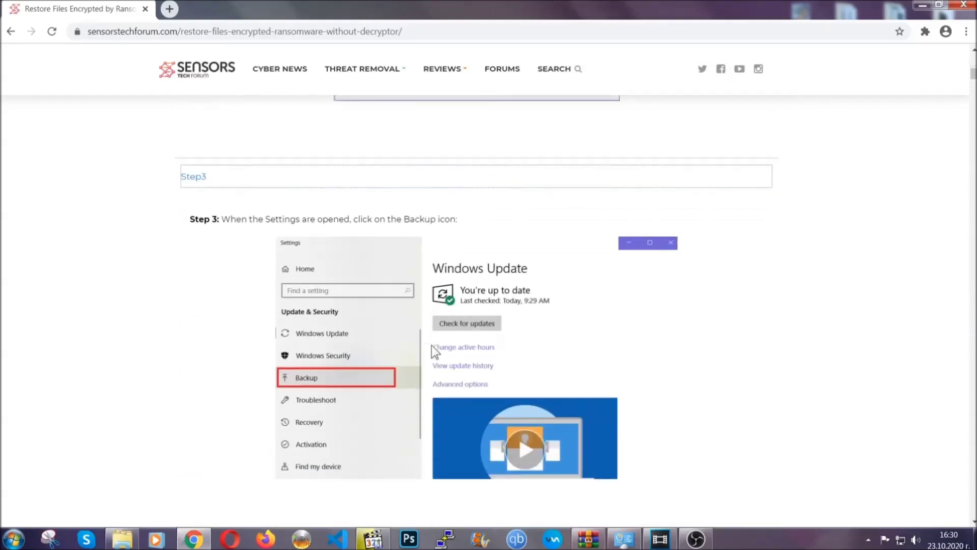
pyautogui.scroll(-5, 432, 345)
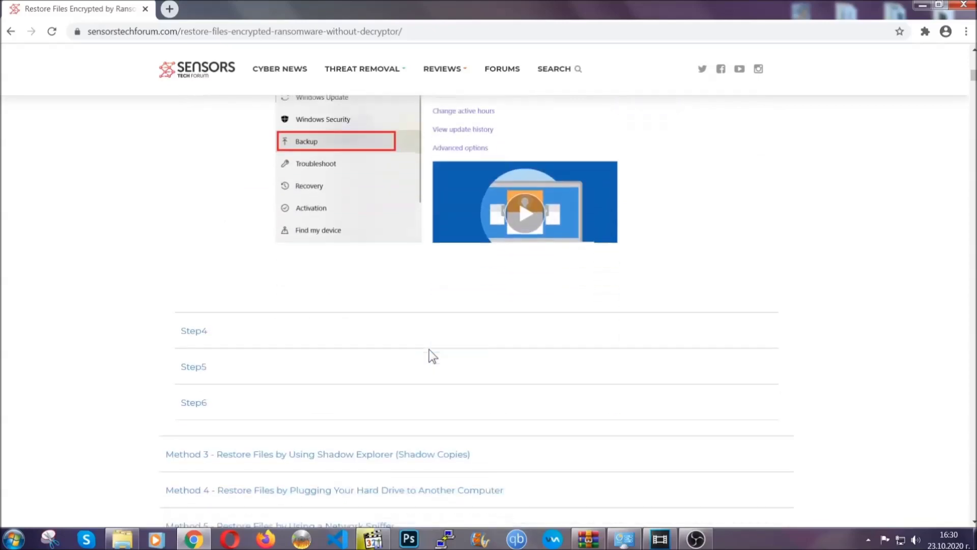
pyautogui.scroll(-8, 429, 349)
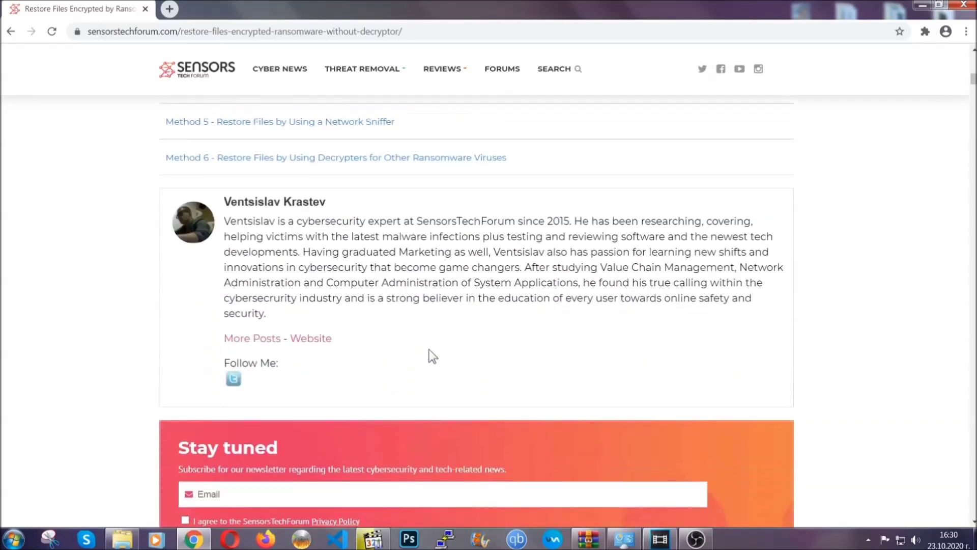
pyautogui.scroll(20, 429, 349)
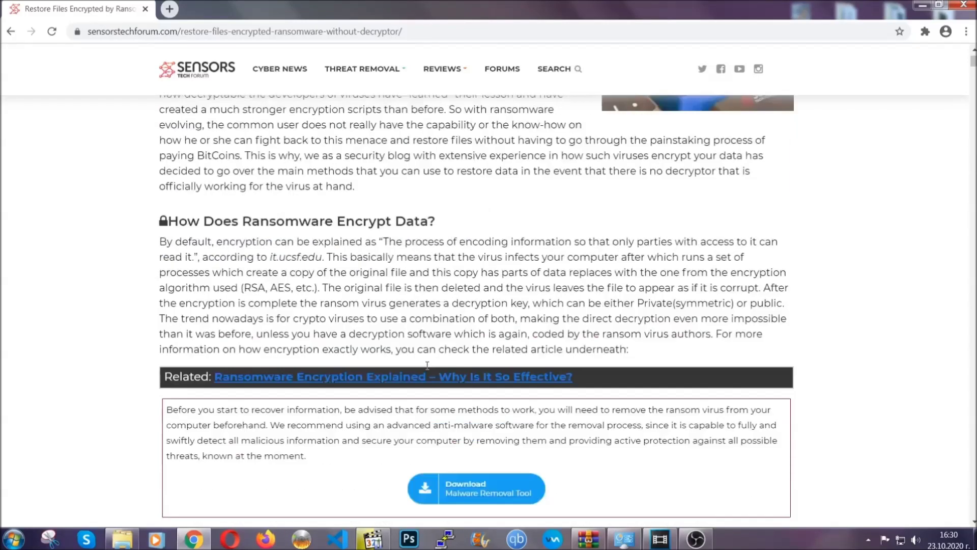
pyautogui.scroll(5, 437, 351)
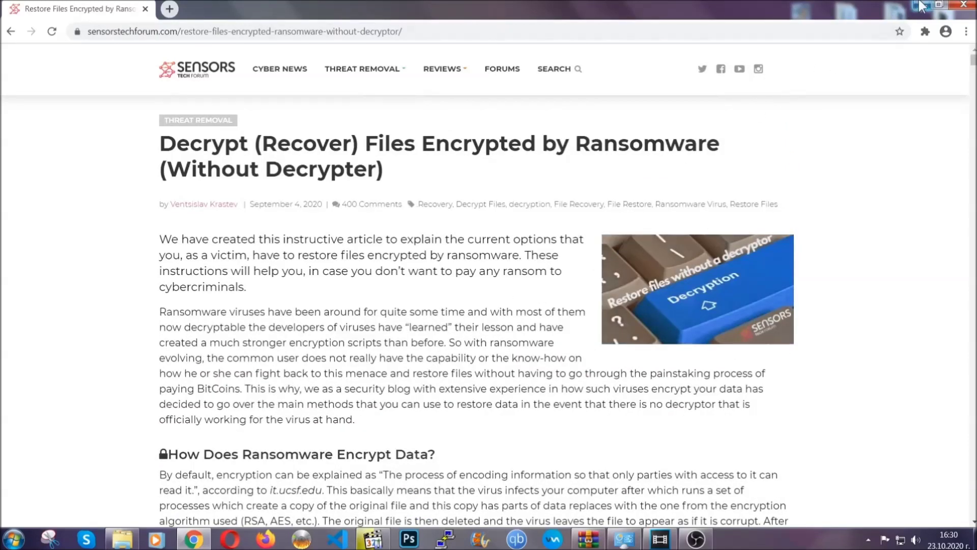
pyautogui.click(921, 6)
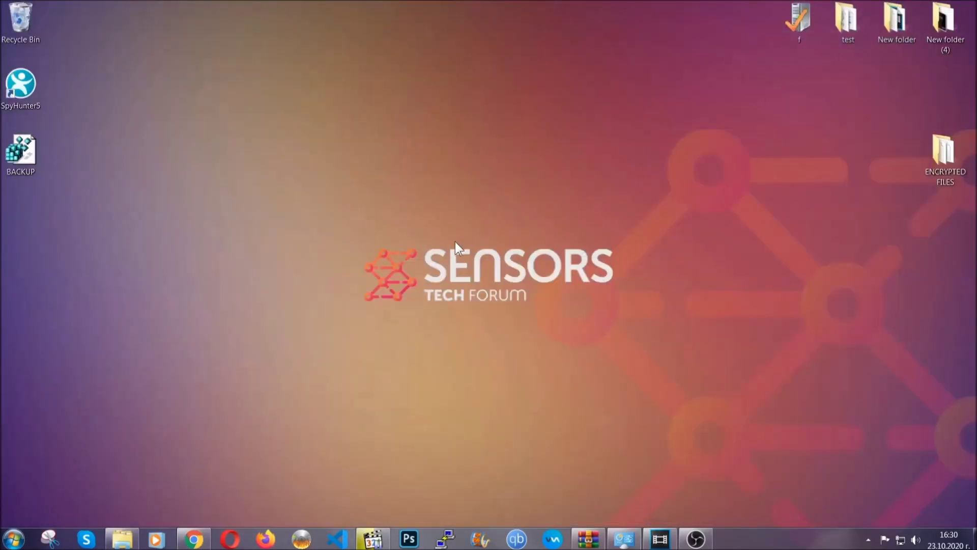